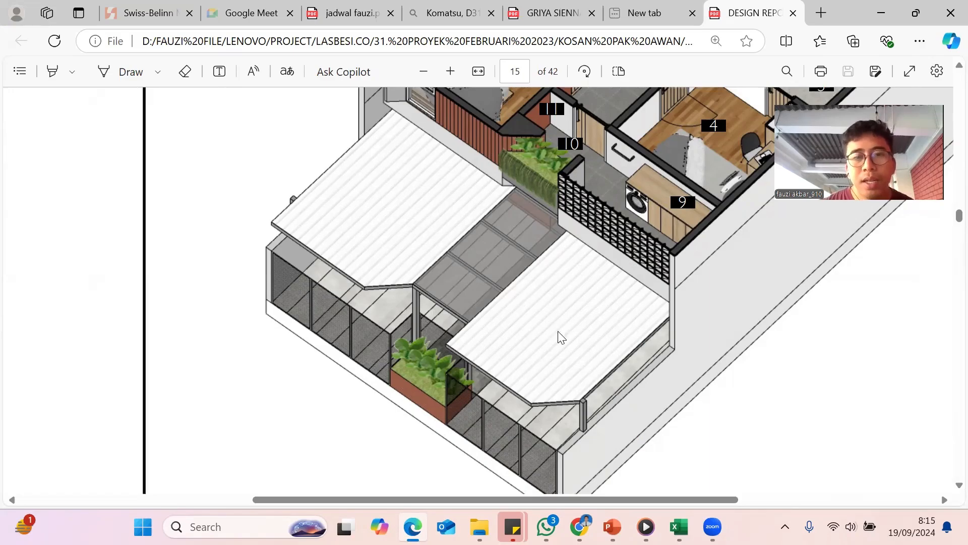
# Examine the axonometric views and the two floor plans in the design report for the carport dimensions.
pyautogui.scroll(-3, 558, 328)
pyautogui.scroll(-2, 554, 336)
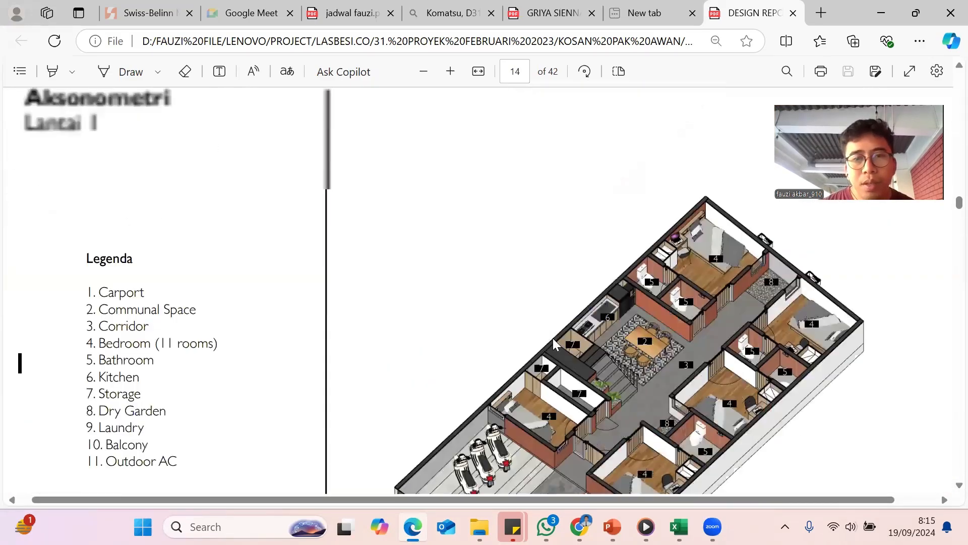
pyautogui.scroll(-2, 556, 339)
pyautogui.scroll(5, 556, 339)
pyautogui.scroll(-3, 554, 339)
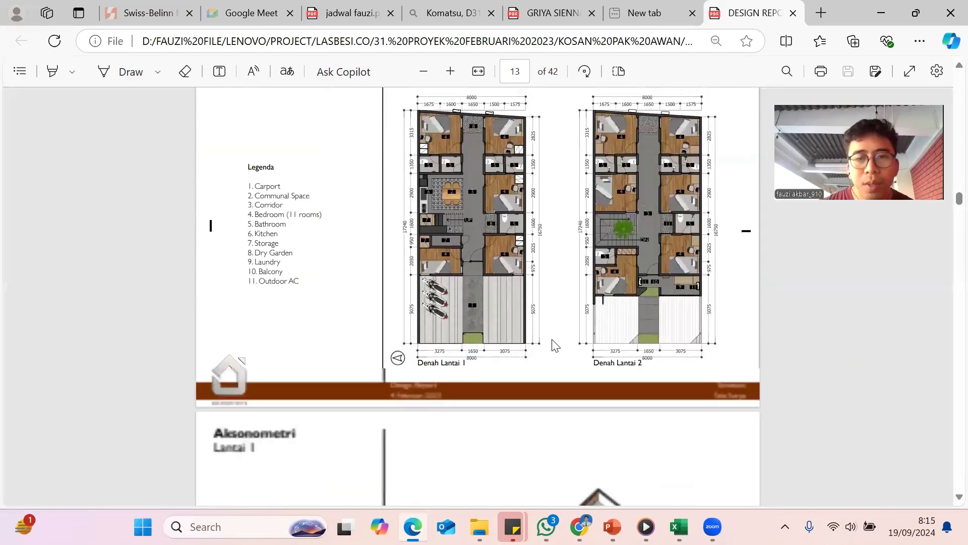
pyautogui.scroll(1, 473, 312)
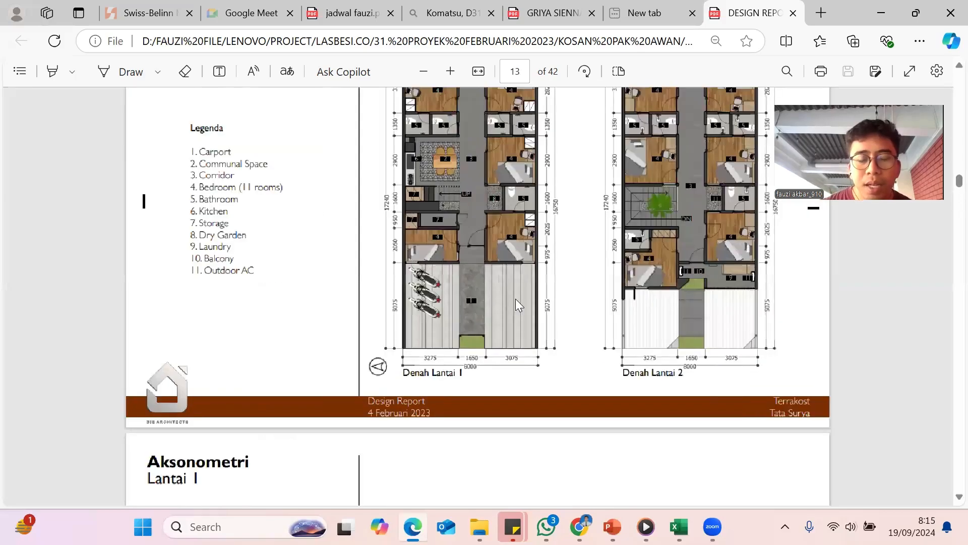
pyautogui.scroll(1, 545, 297)
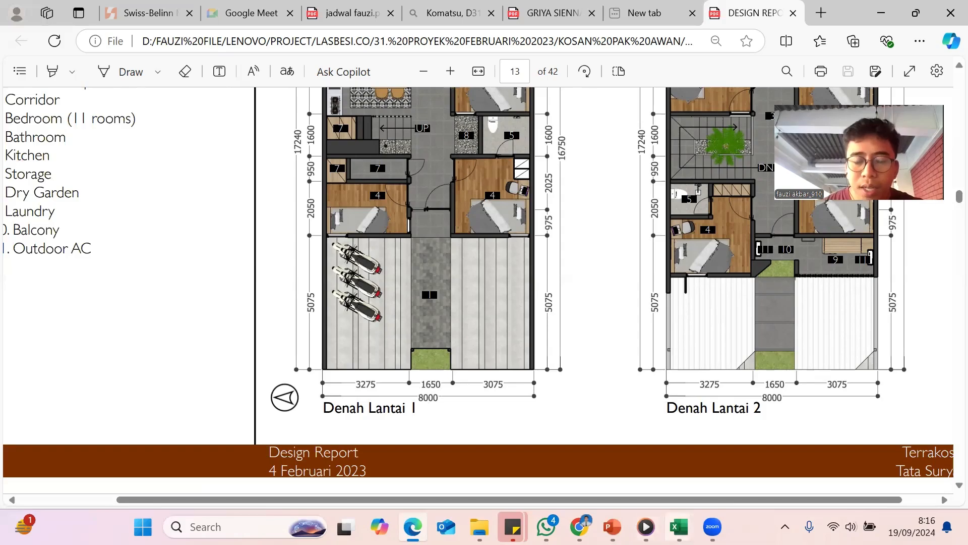
# Switch to the KONTEN YOUTUBE workbook in Excel and enter 5 for PANJANG and 3 for LEBAR on the KANOPI sheet.
pyautogui.moveTo(679, 526)
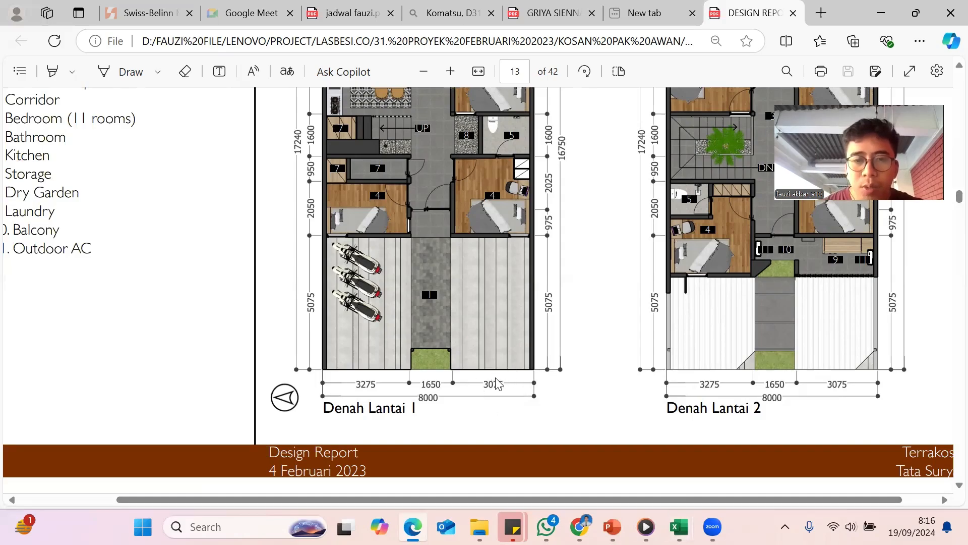
pyautogui.click(690, 518)
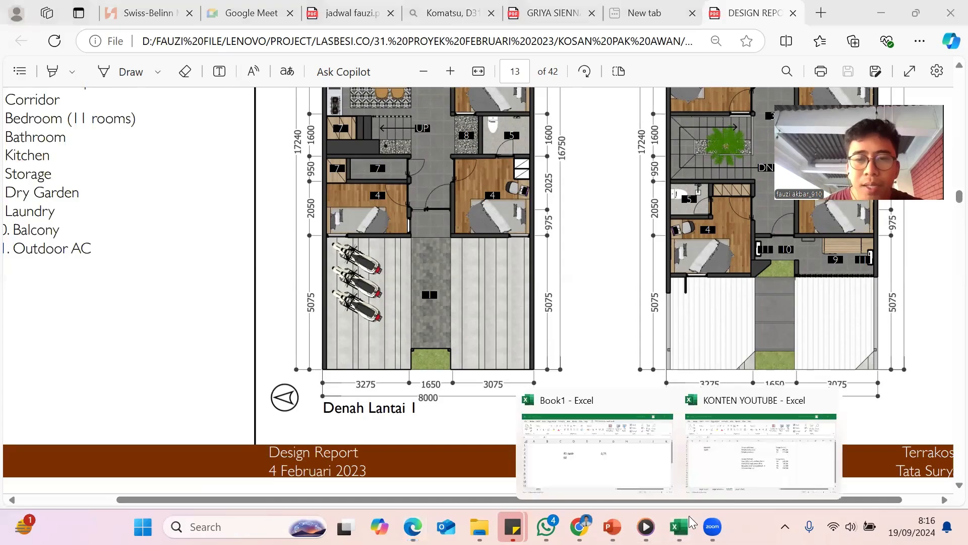
pyautogui.click(738, 467)
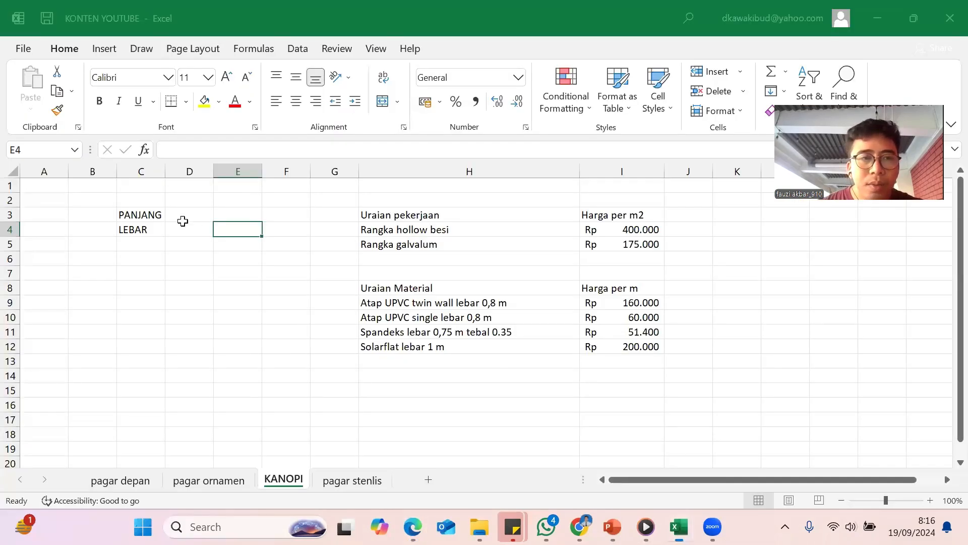
pyautogui.click(196, 214)
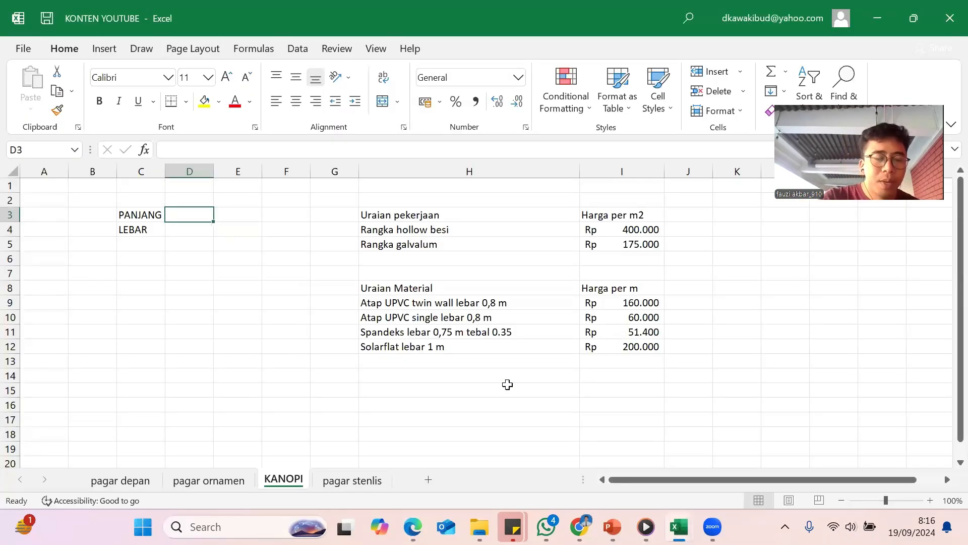
pyautogui.write('3')
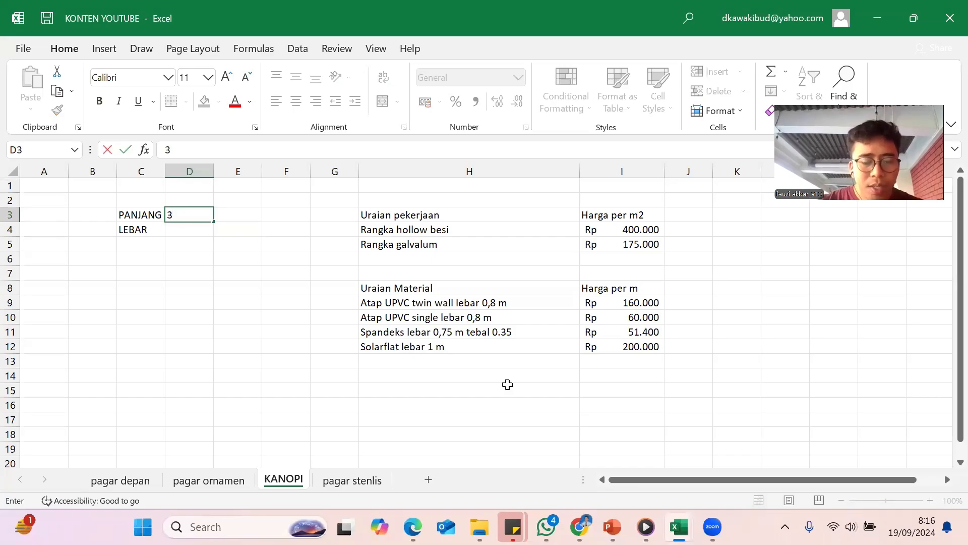
pyautogui.press('Return')
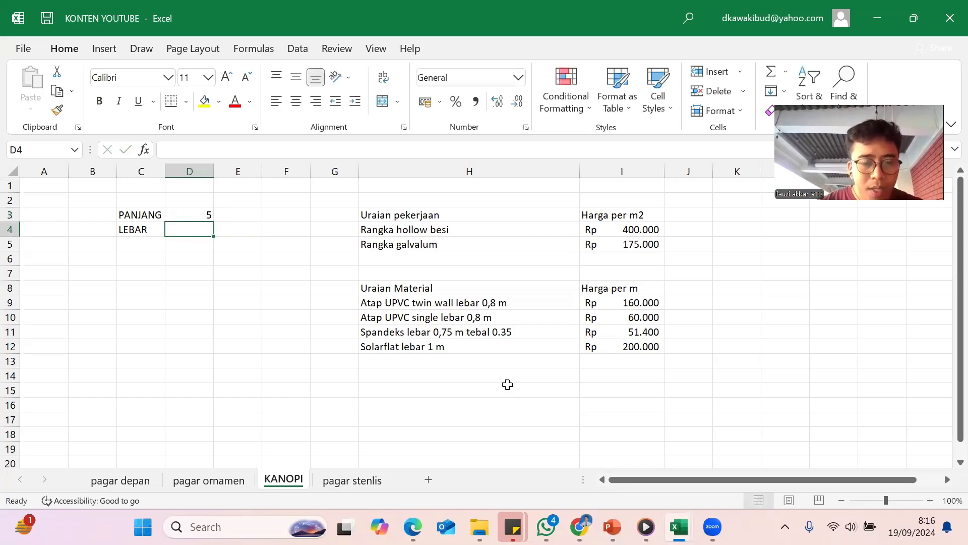
pyautogui.write('3')
pyautogui.press('Return')
pyautogui.press('Return')
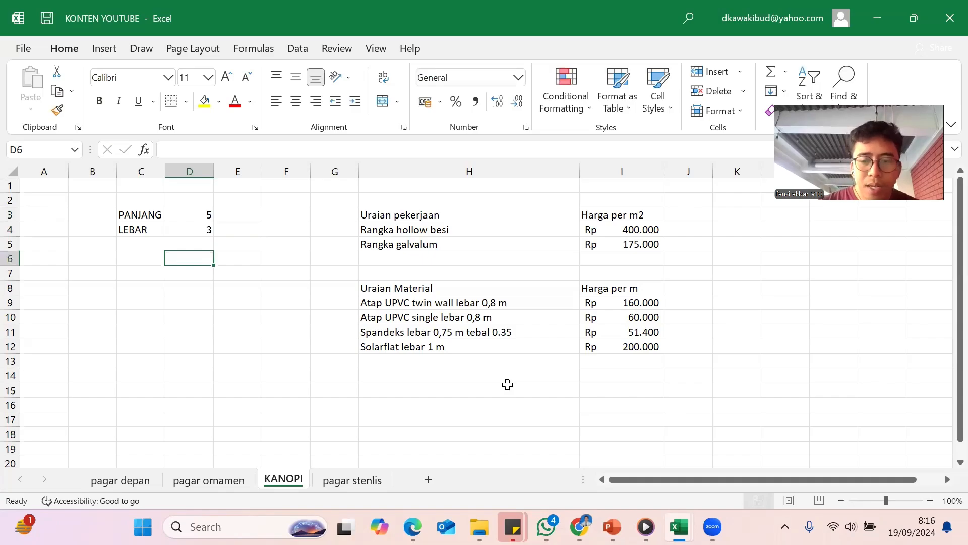
# Recheck the carport dimensions on the floor plan in Edge and return to the KONTEN YOUTUBE workbook.
pyautogui.moveTo(580, 527)
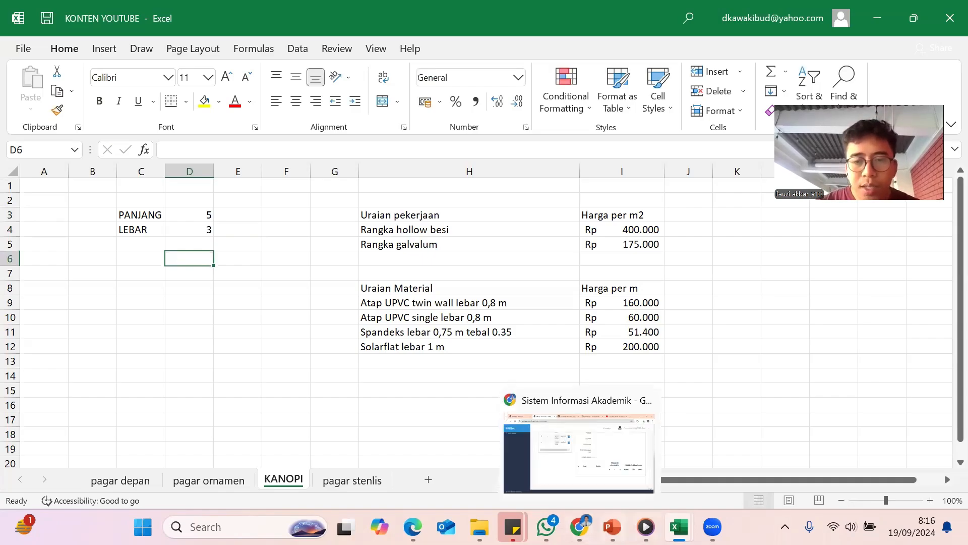
pyautogui.click(411, 451)
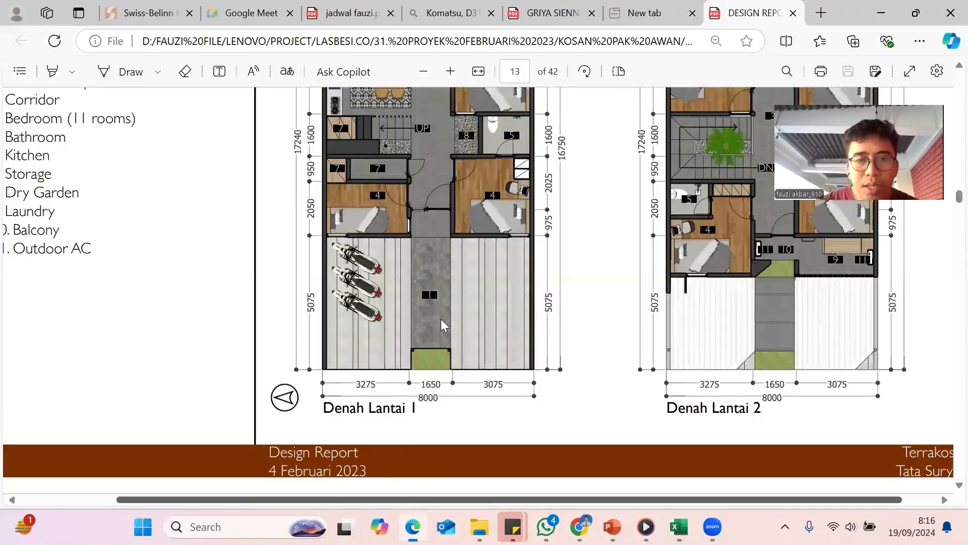
pyautogui.moveTo(681, 525)
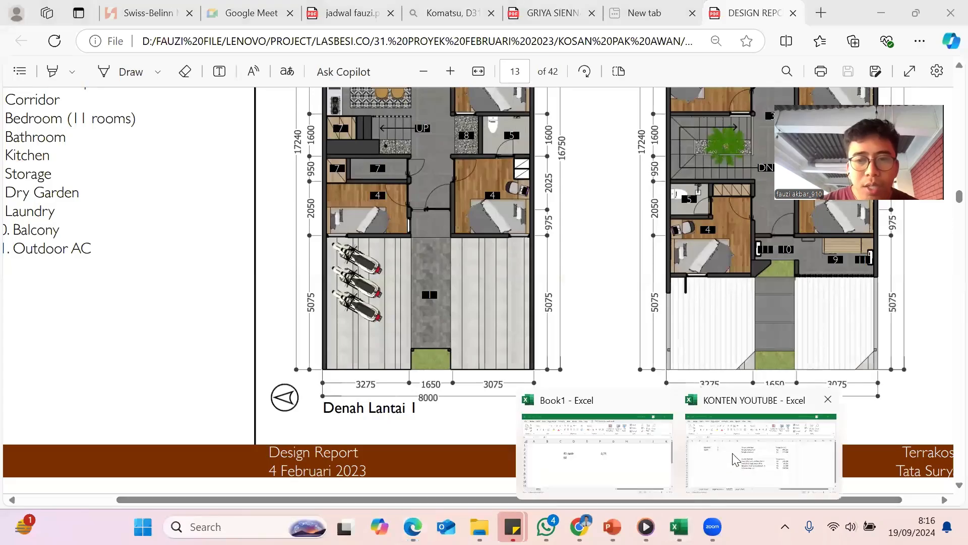
pyautogui.click(761, 444)
# Calculate the canopy area in D6 with =D3*D4 and enter the unit m2 in E6.
pyautogui.write('=')
pyautogui.press('Up')
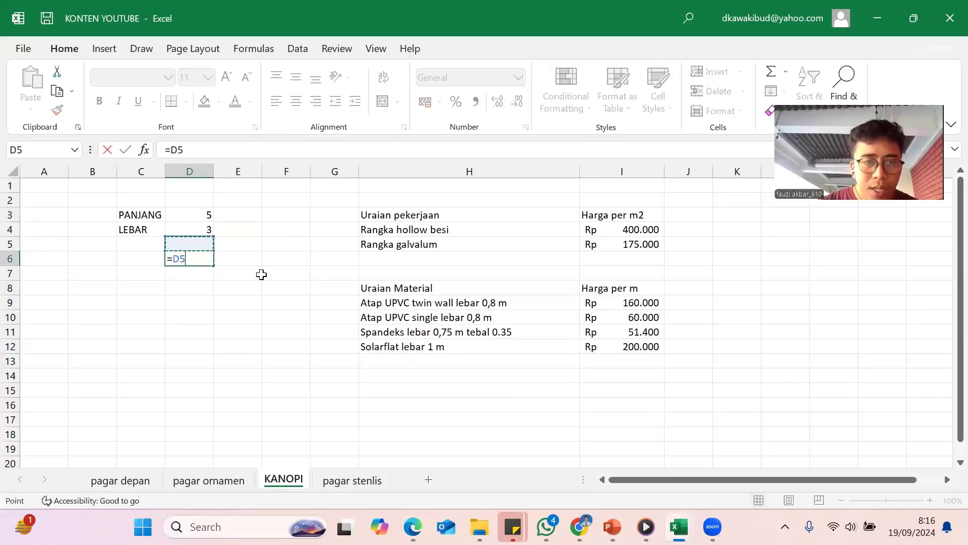
pyautogui.press('Up')
pyautogui.press('Up')
pyautogui.write('*')
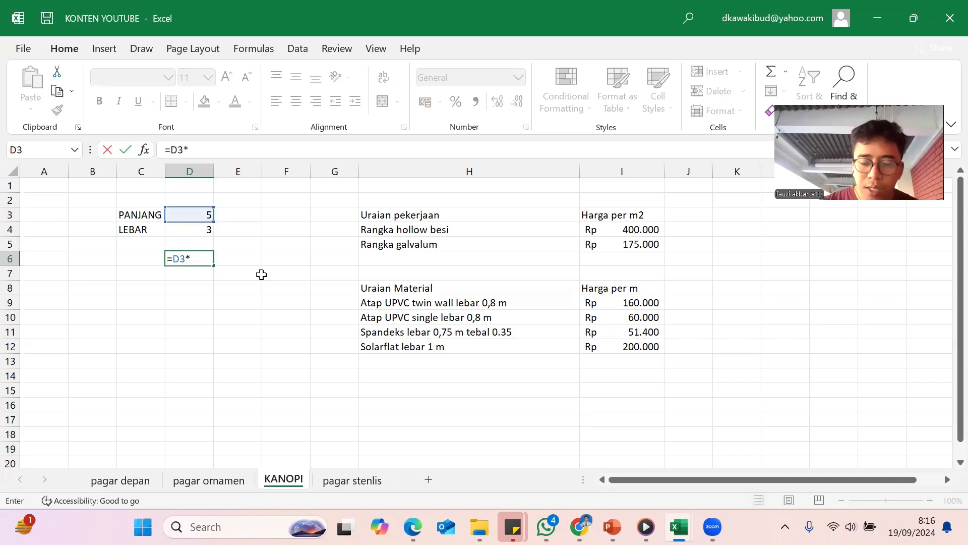
pyautogui.press('Up')
pyautogui.press('Up')
pyautogui.press('Return')
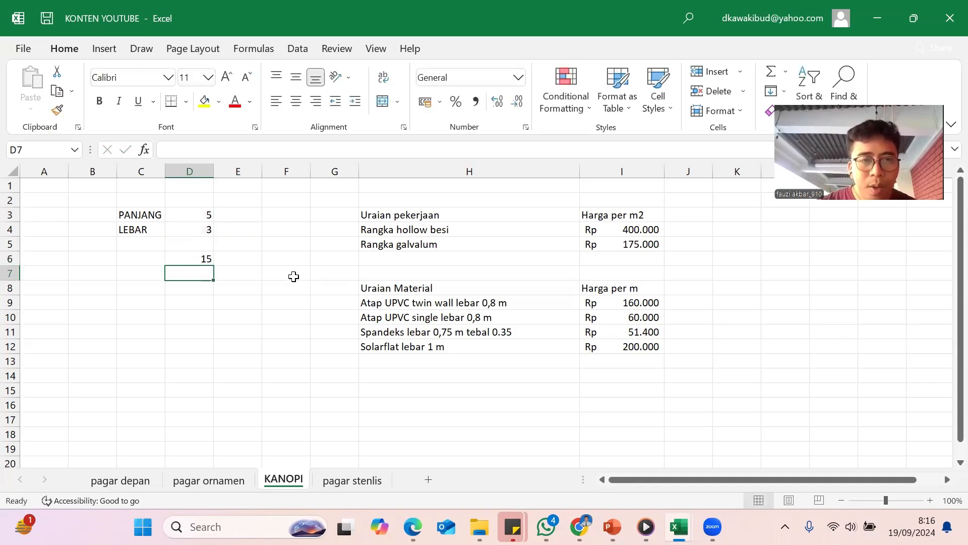
pyautogui.click(230, 258)
pyautogui.write('m2')
pyautogui.press('Return')
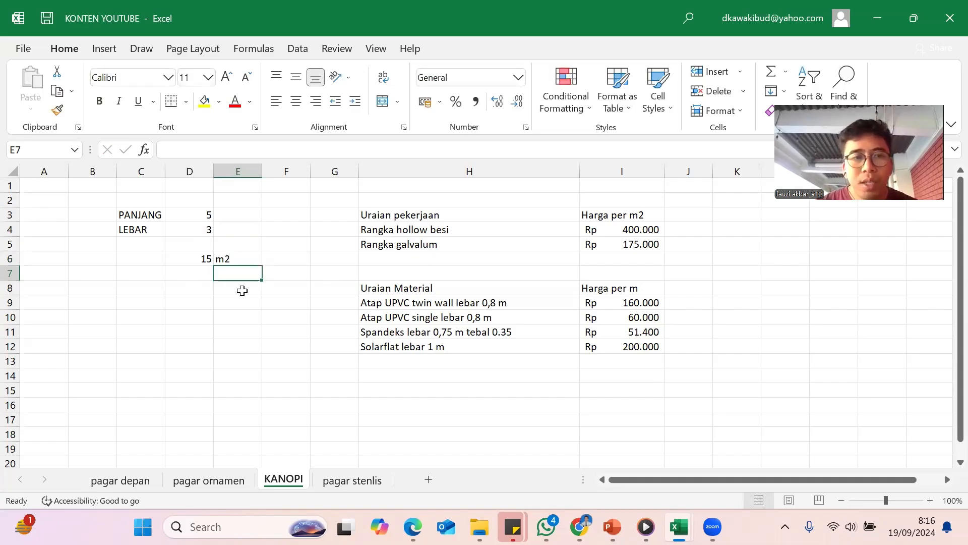
# Label cell C7 as "2 sisi".
pyautogui.click(178, 277)
pyautogui.click(141, 276)
pyautogui.write('2')
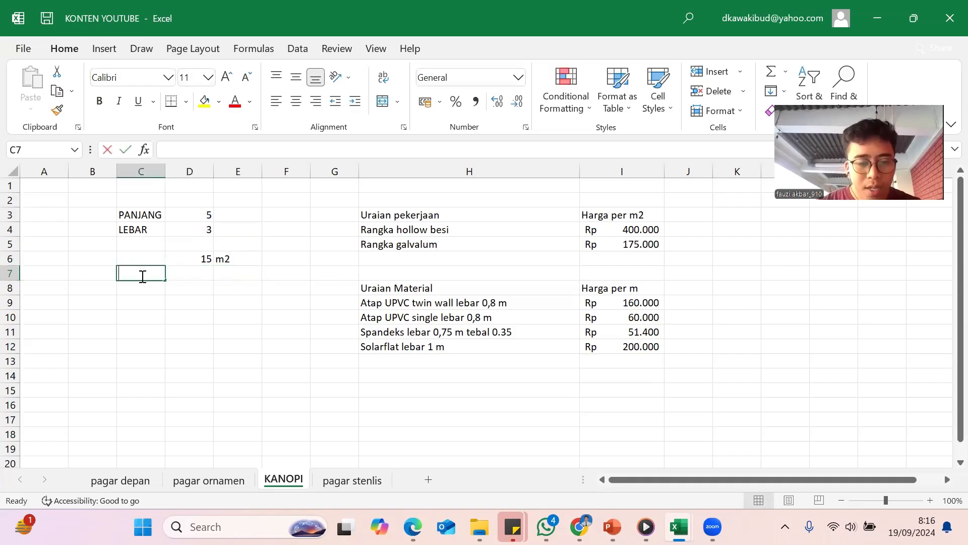
pyautogui.write(' sisi')
pyautogui.press('Tab')
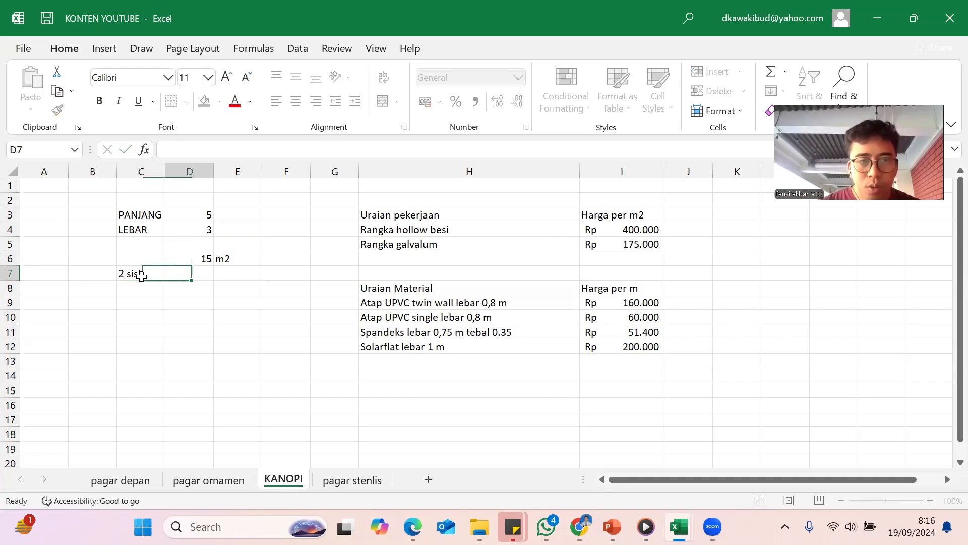
# Calculate the area for both sides in D7 with =D6*2 and enter the unit m2 in E7.
pyautogui.write('=')
pyautogui.press('Up')
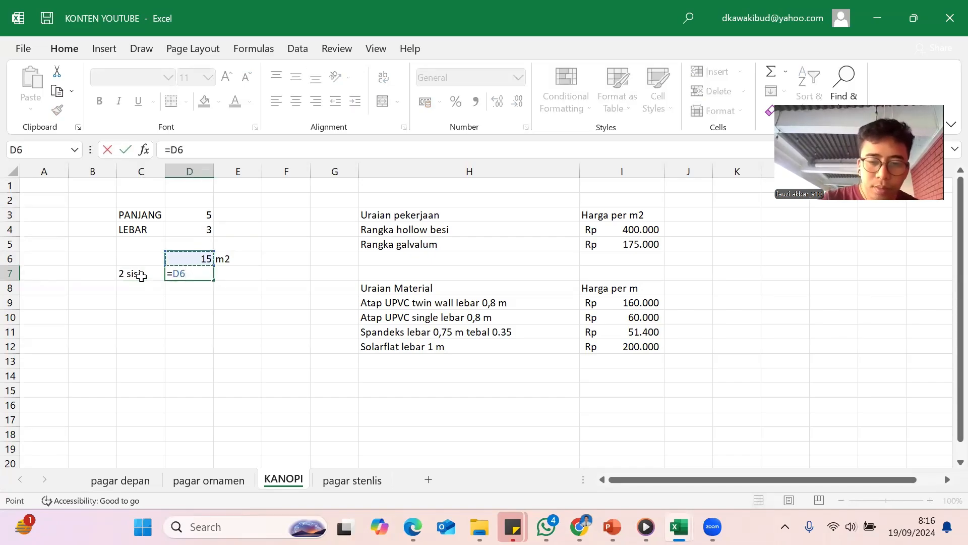
pyautogui.write('*2')
pyautogui.press('Return')
pyautogui.press('Up')
pyautogui.press('Right')
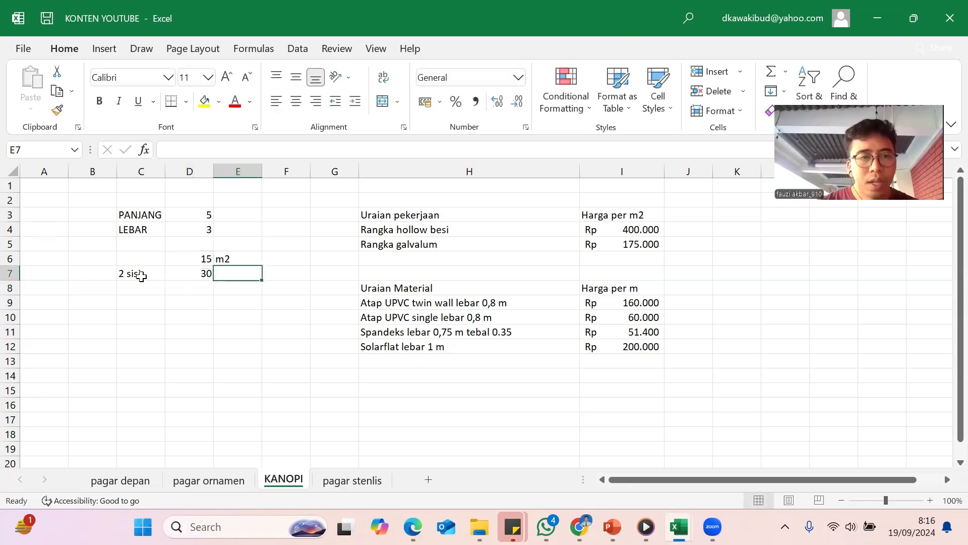
pyautogui.write('m2')
pyautogui.press('Return')
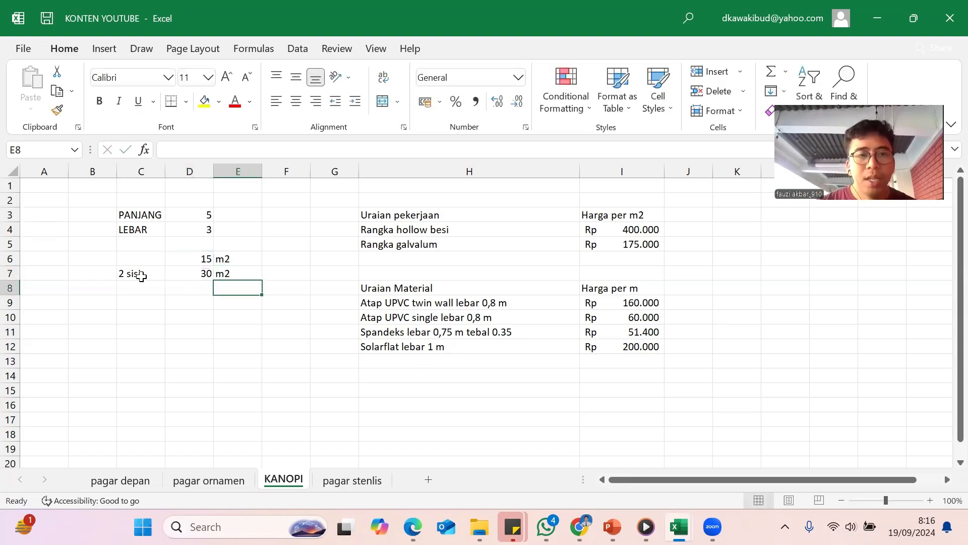
# Review the two-side area and the per-m2 prices of Rangka hollow besi and Rangka galvalum.
pyautogui.click(192, 276)
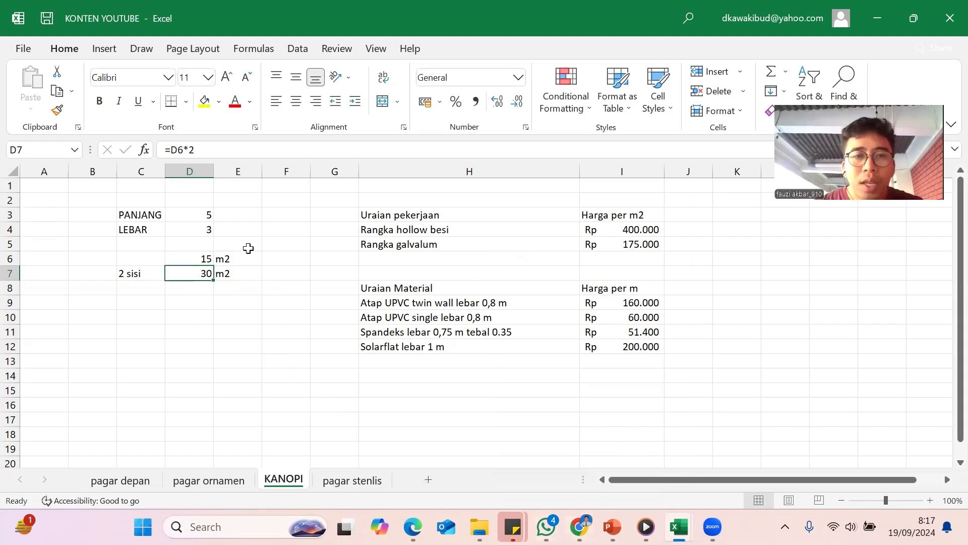
pyautogui.click(439, 226)
pyautogui.click(611, 231)
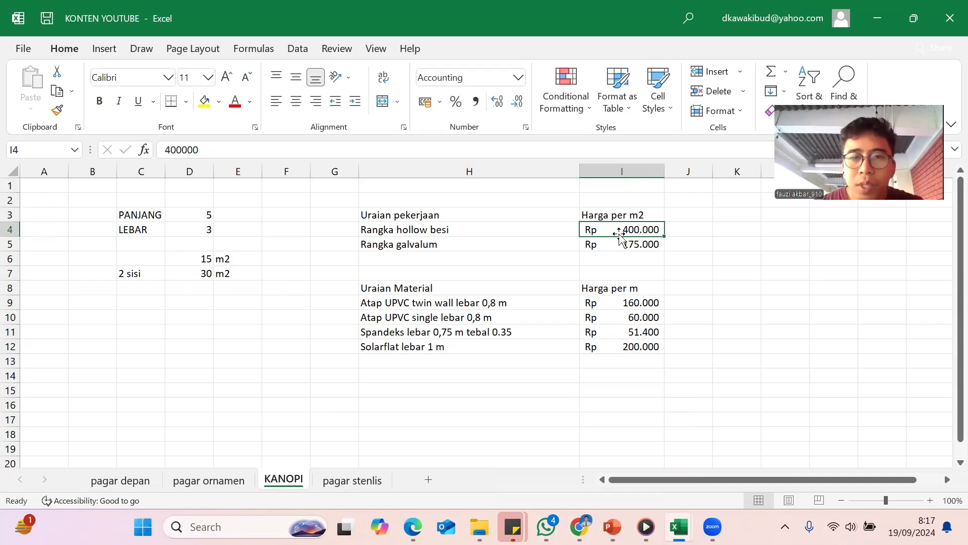
pyautogui.click(444, 244)
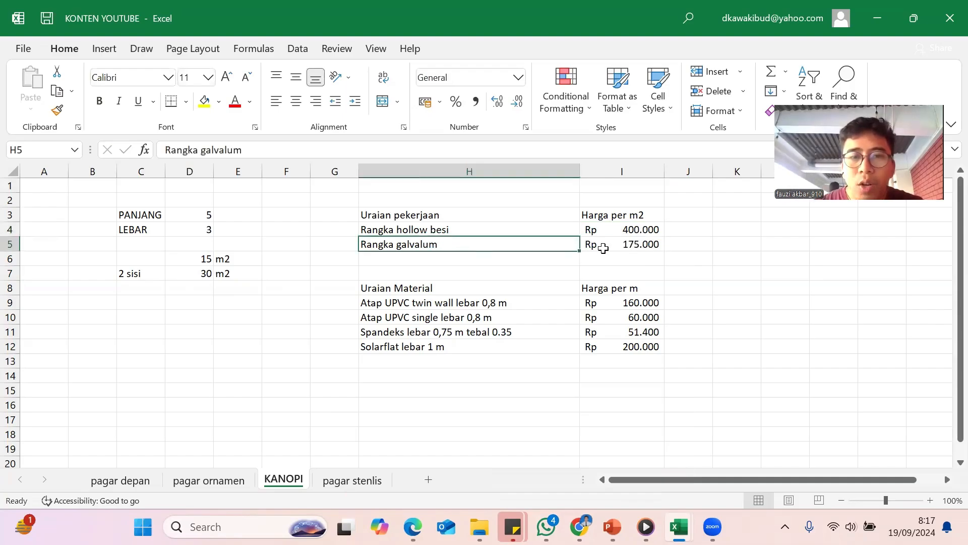
pyautogui.click(642, 244)
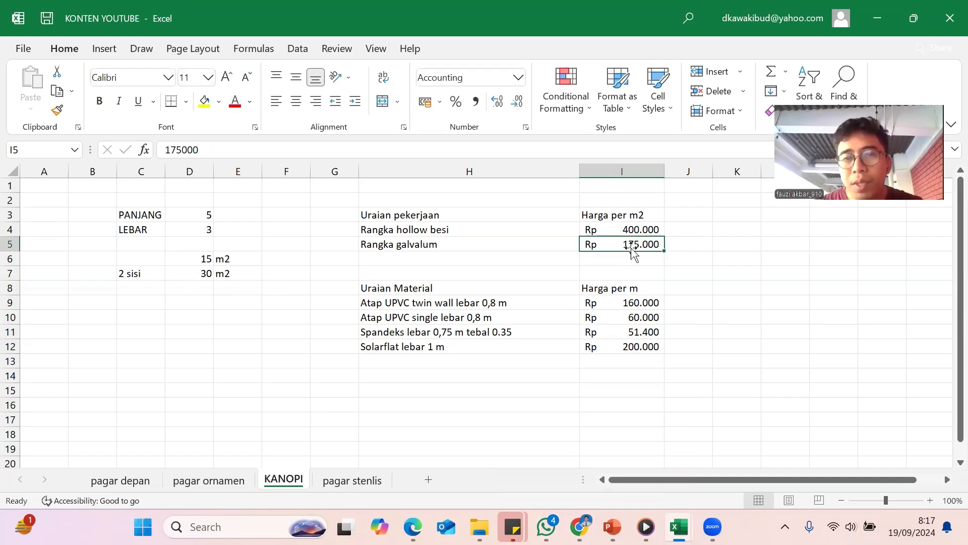
pyautogui.click(634, 230)
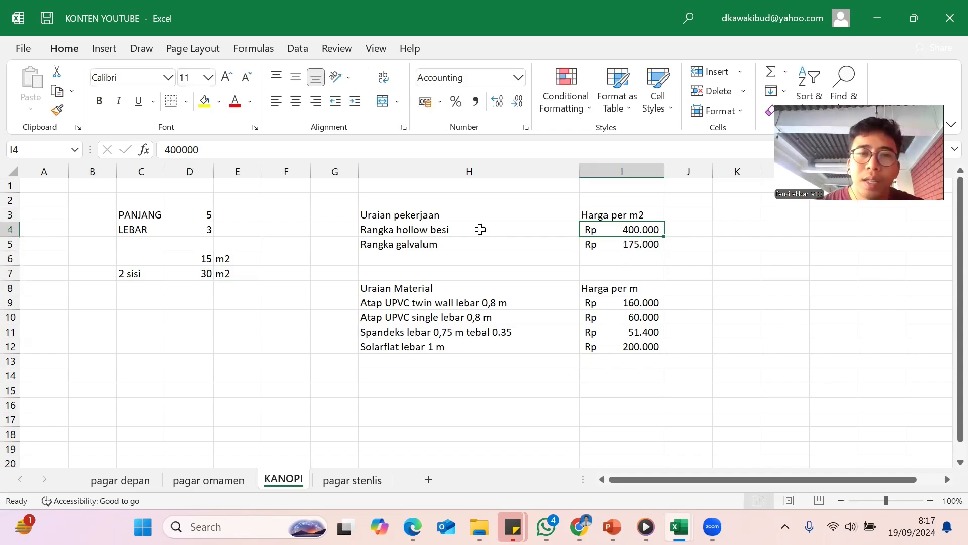
# Reference the Rangka hollow besi price in K4 with the formula =I4.
pyautogui.click(747, 235)
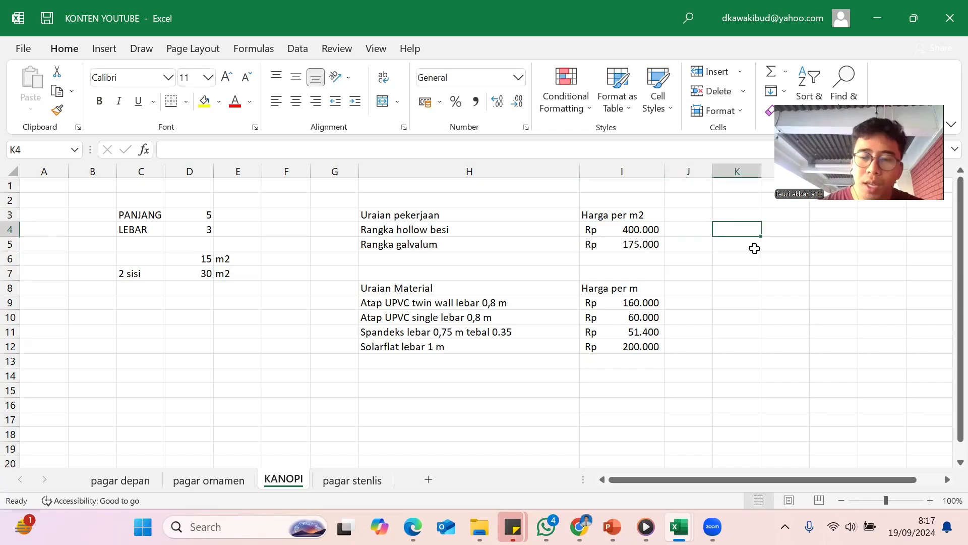
pyautogui.write('=')
pyautogui.press('Left')
pyautogui.press('Left')
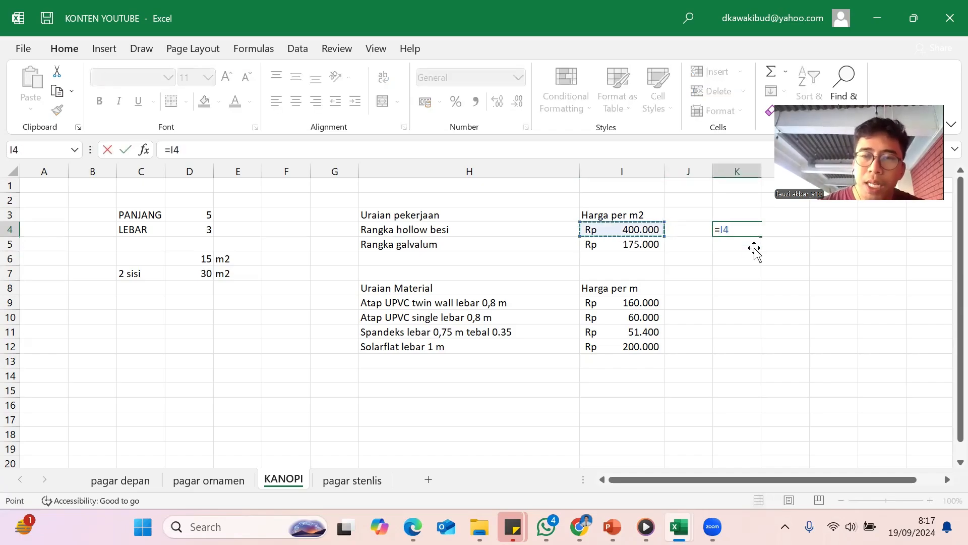
pyautogui.press('Return')
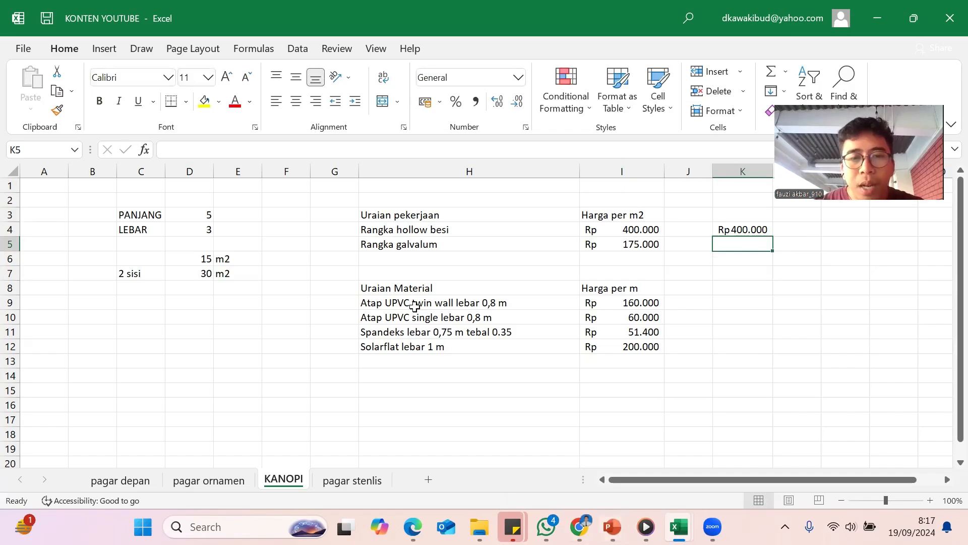
# Switch to Edge, search the web for "atap upvc single layer" and browse the roofing images.
pyautogui.moveTo(415, 306); pyautogui.dragTo(411, 343)
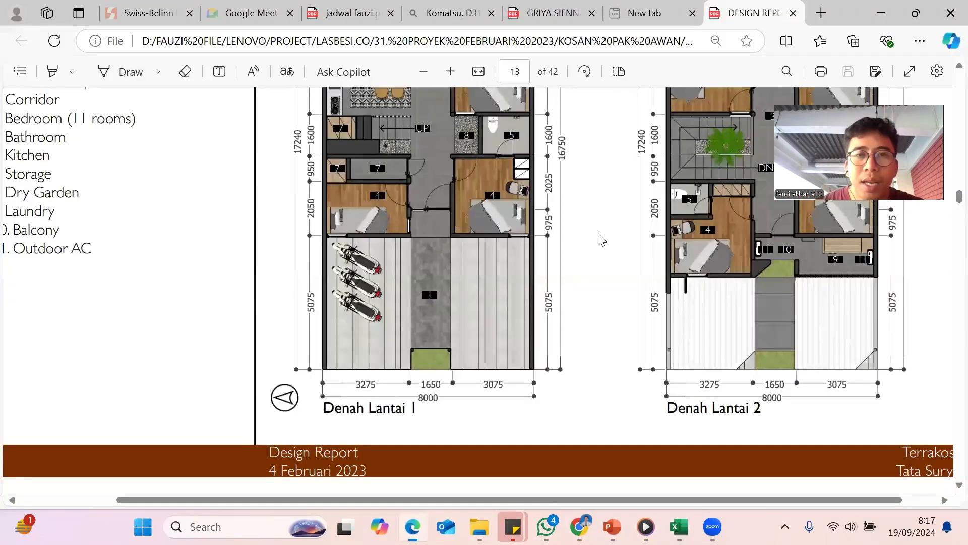
pyautogui.click(413, 527)
pyautogui.click(823, 8)
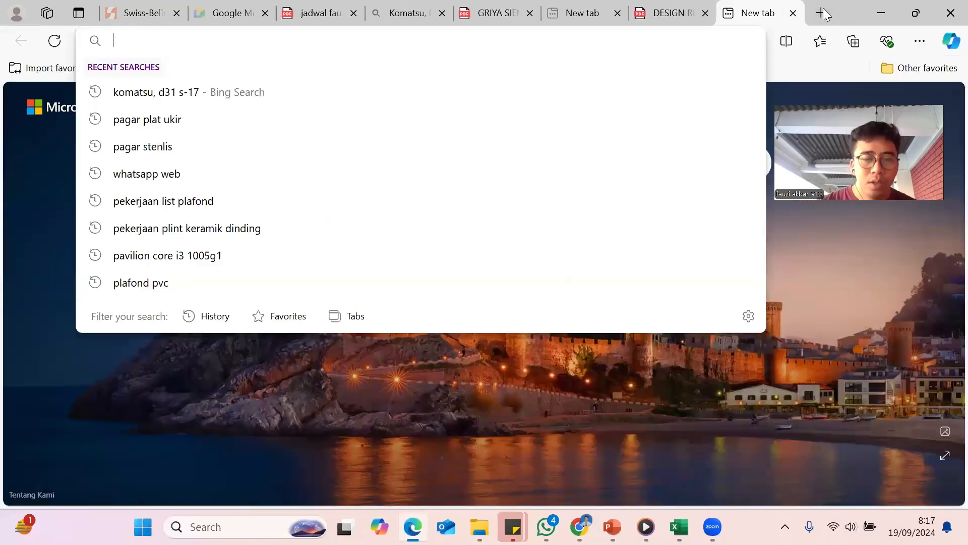
pyautogui.write('atap up')
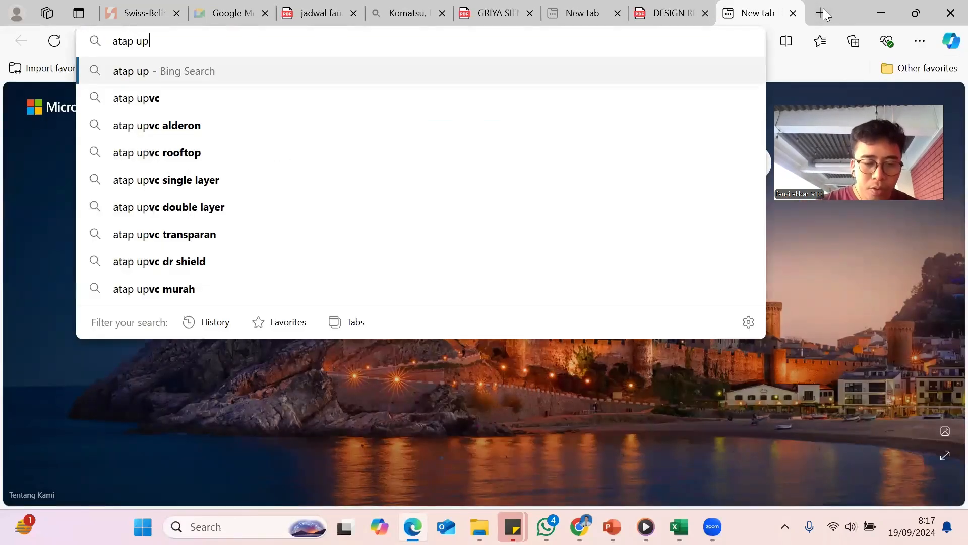
pyautogui.write('vc sing')
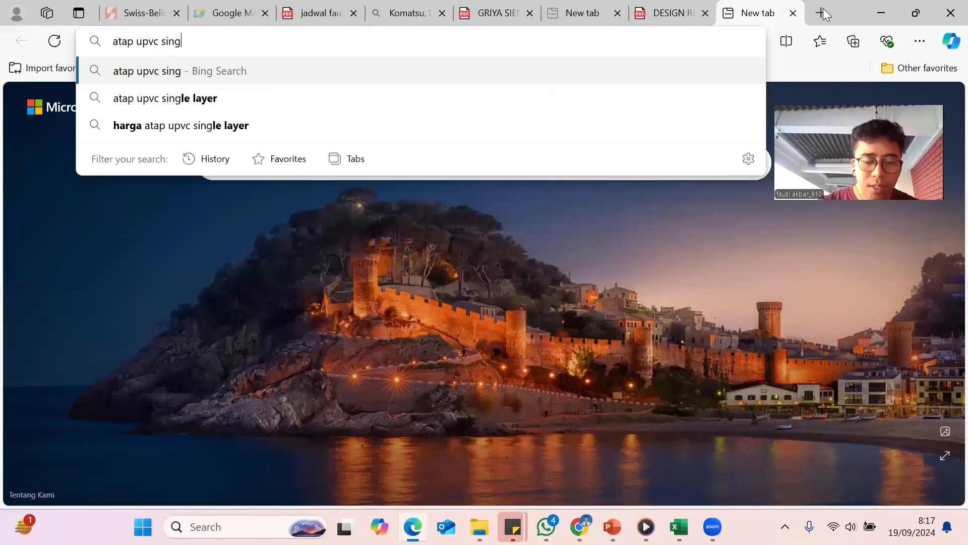
pyautogui.click(182, 98)
pyautogui.scroll(-4, 485, 318)
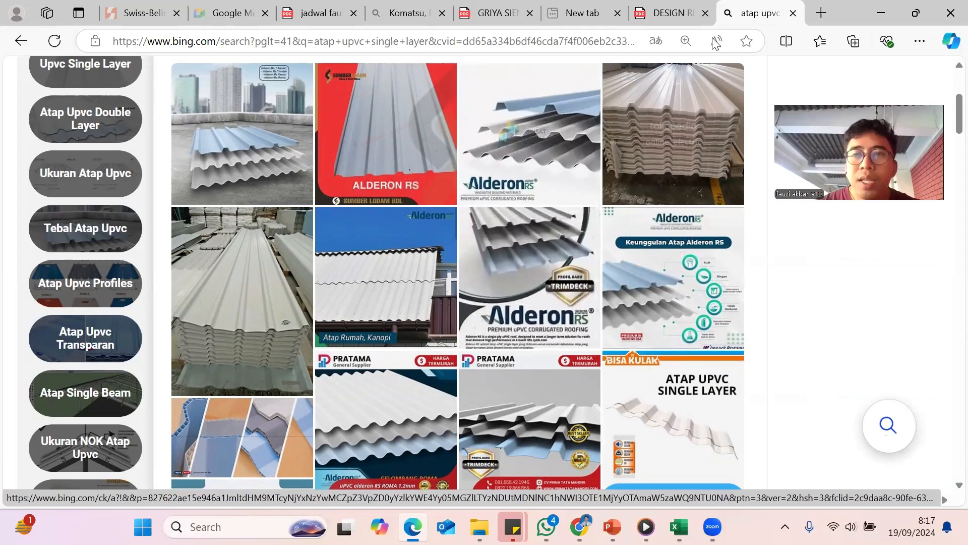
# Search for "atap upvc double layer" in a separate browser tab and compare its images with the single layer results.
pyautogui.click(820, 14)
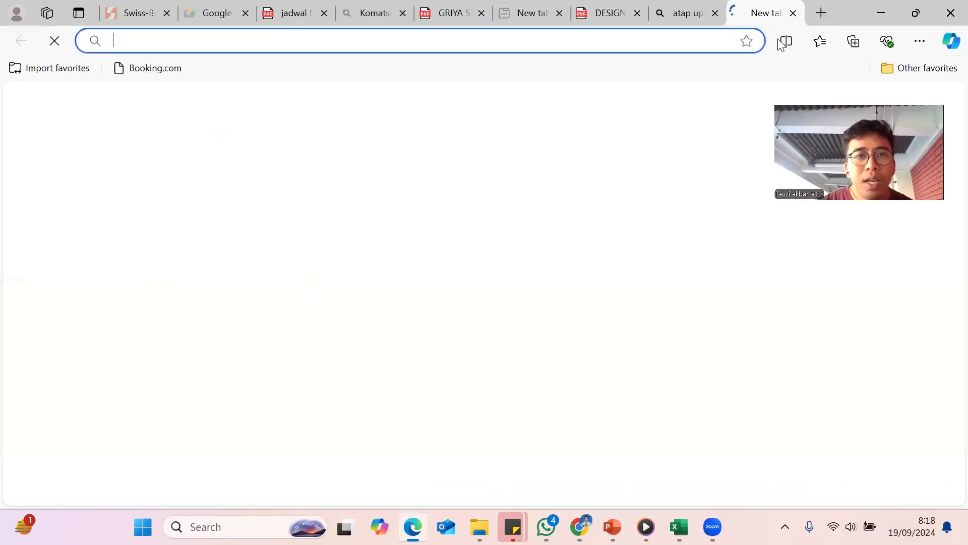
pyautogui.write('u')
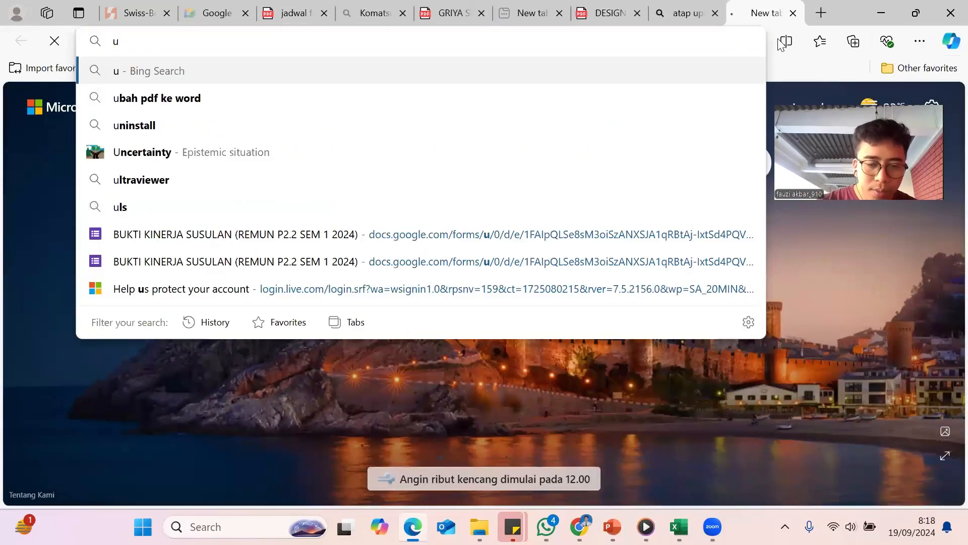
pyautogui.press('BackSpace')
pyautogui.write('atap upvc')
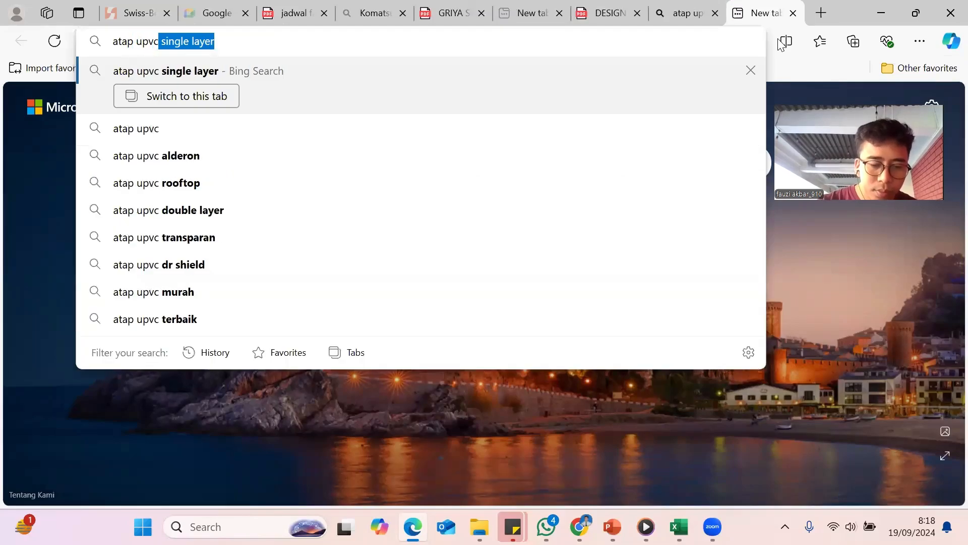
pyautogui.write(' doub')
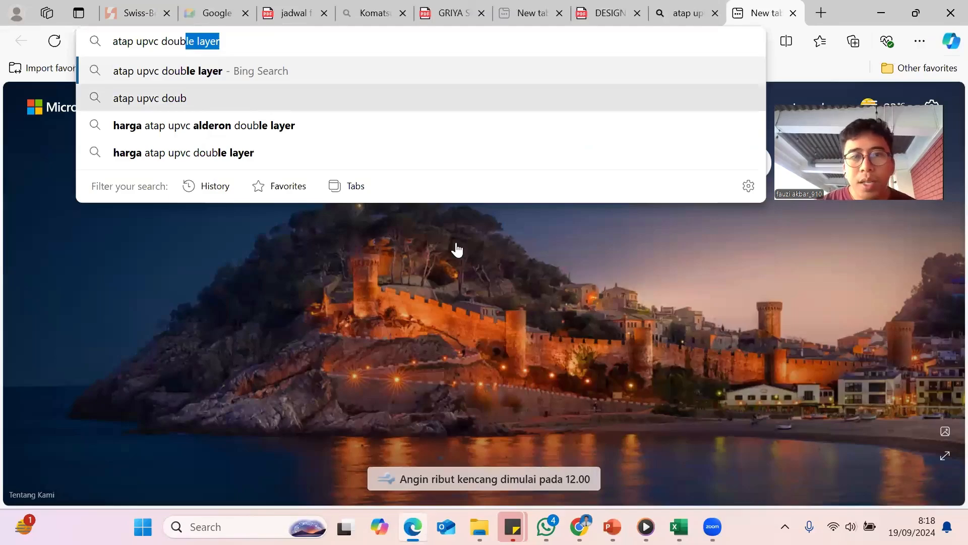
pyautogui.press('Return')
pyautogui.scroll(-5, 570, 303)
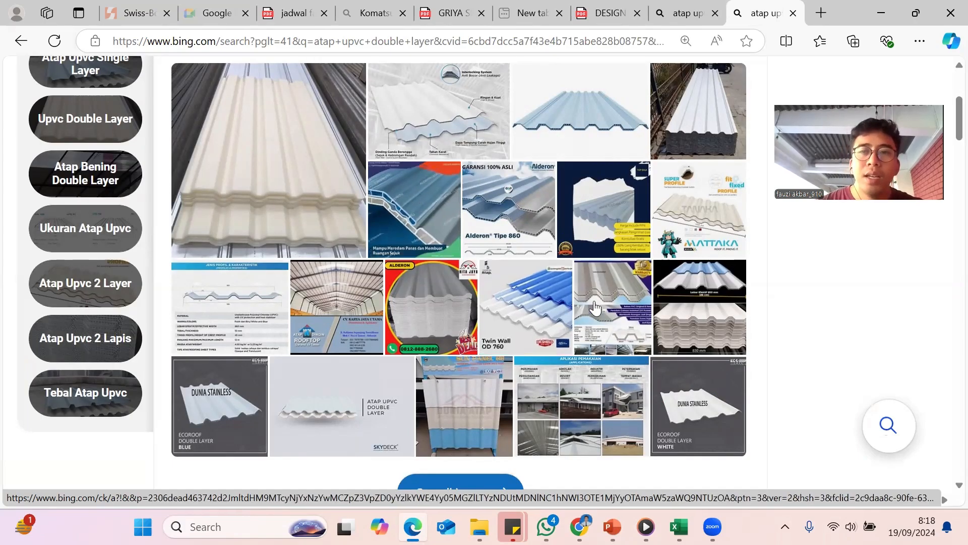
pyautogui.click(660, 15)
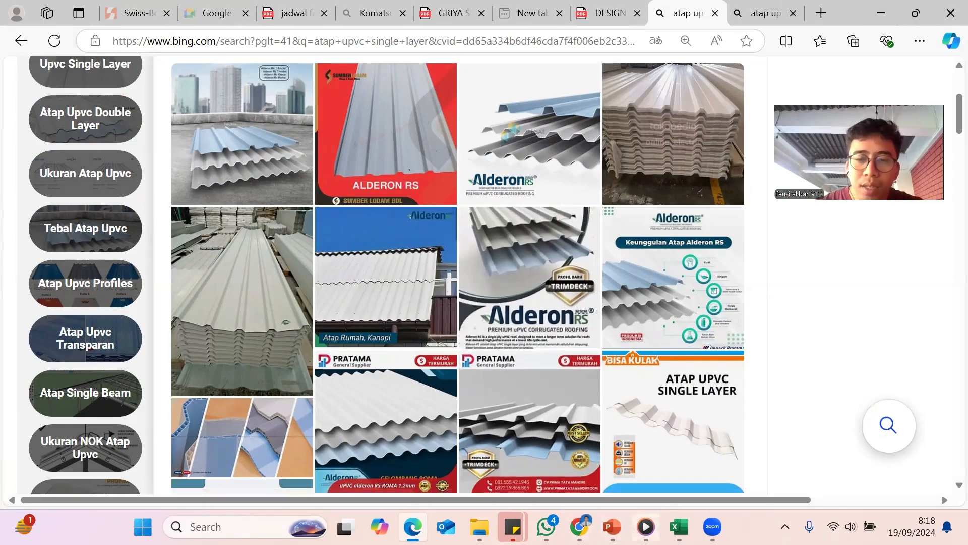
# Switch to Excel and compare the per-metre prices of Atap UPVC twin wall and Atap UPVC single.
pyautogui.moveTo(679, 526)
pyautogui.click(709, 424)
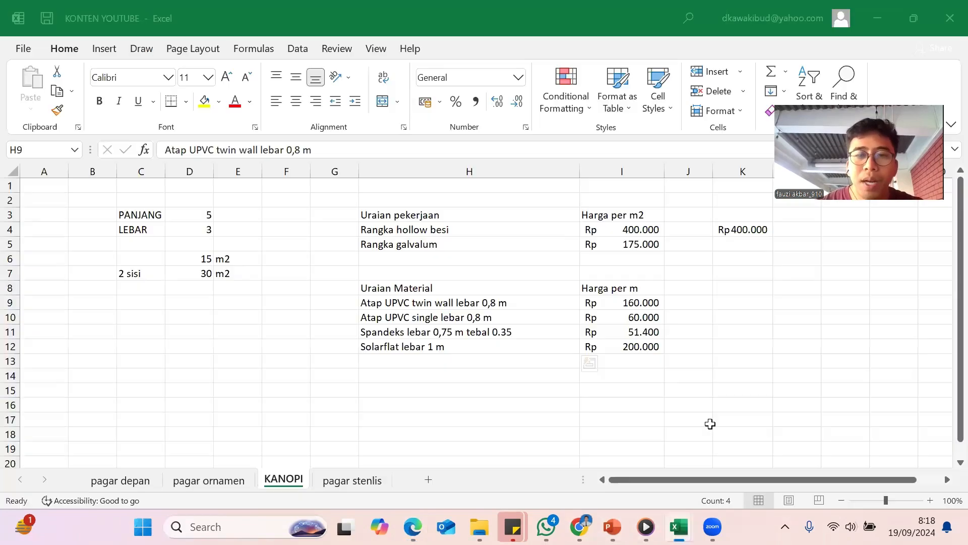
pyautogui.click(631, 317)
pyautogui.click(504, 302)
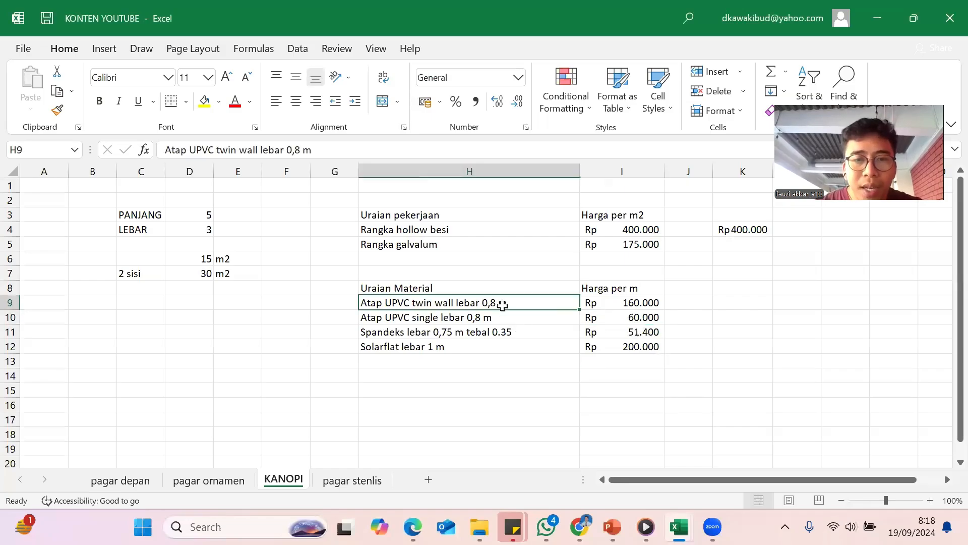
pyautogui.click(611, 304)
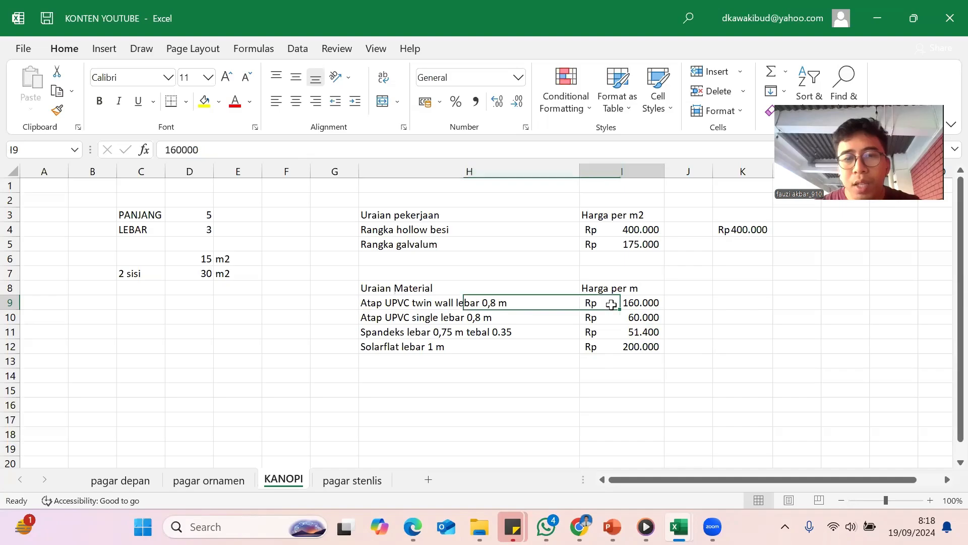
pyautogui.click(476, 317)
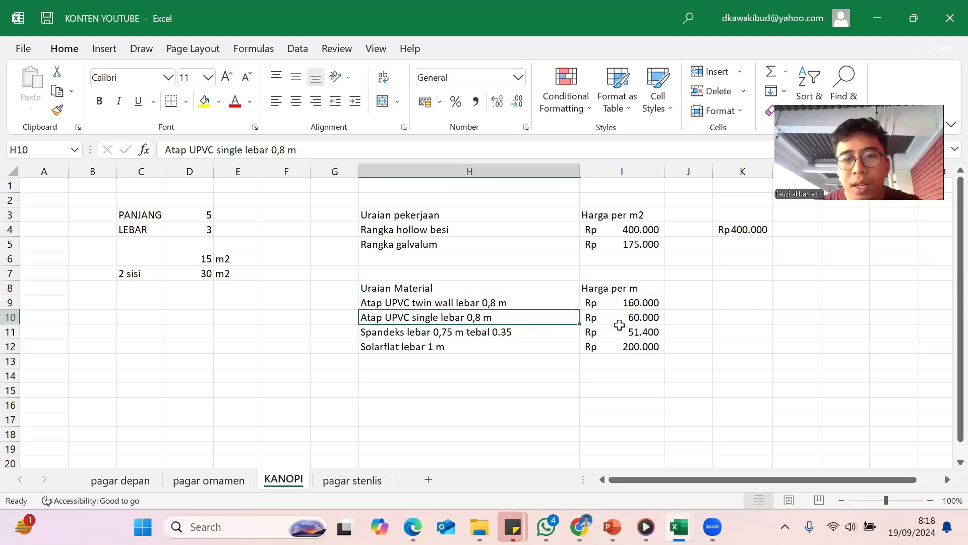
pyautogui.click(619, 318)
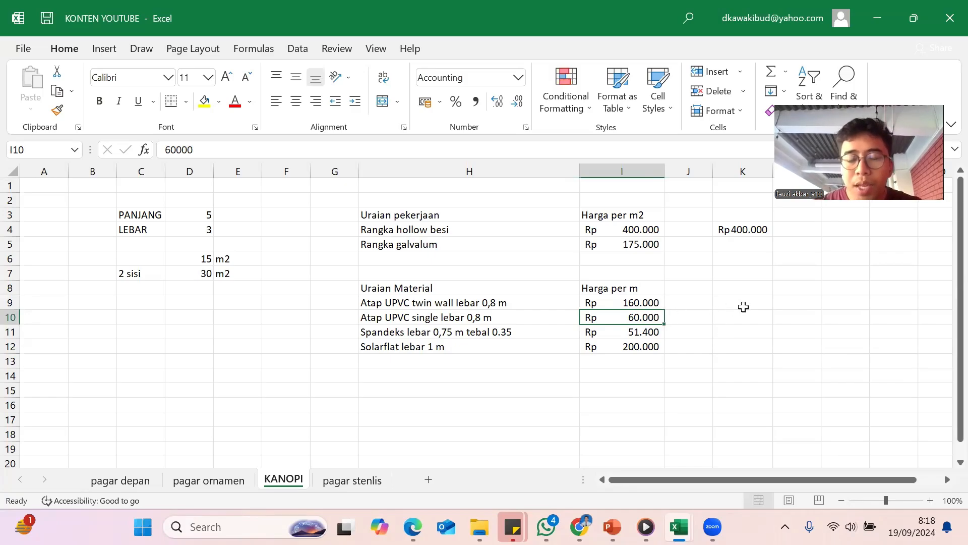
pyautogui.click(488, 302)
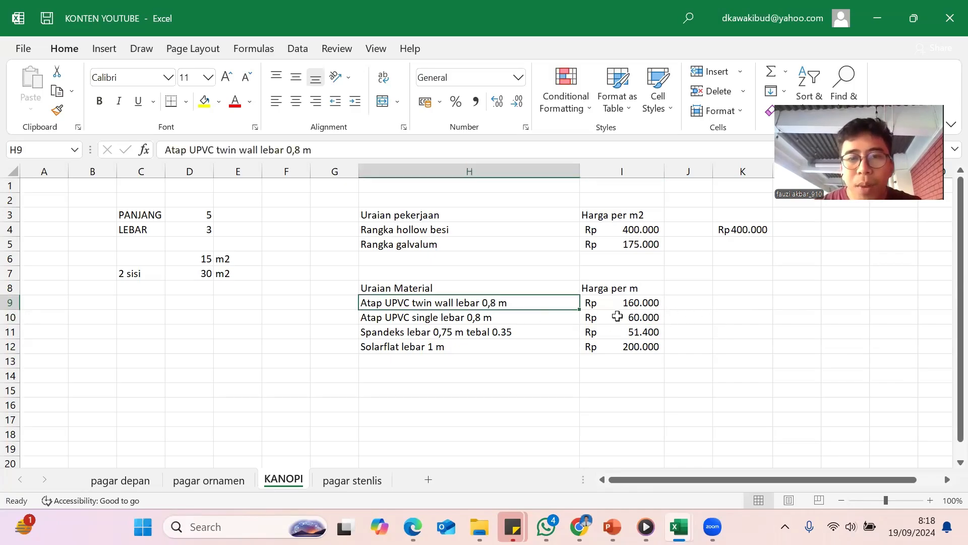
pyautogui.moveTo(633, 302); pyautogui.dragTo(630, 317)
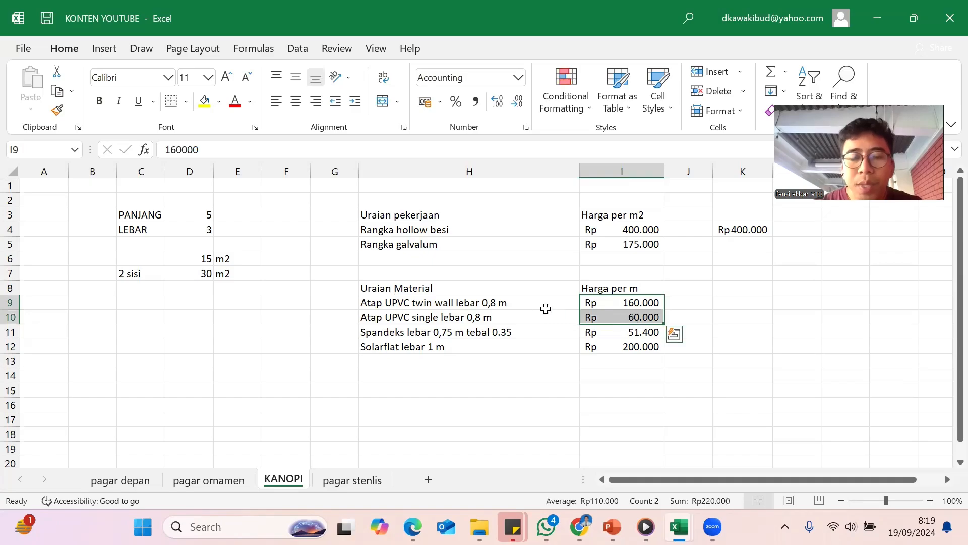
pyautogui.click(511, 301)
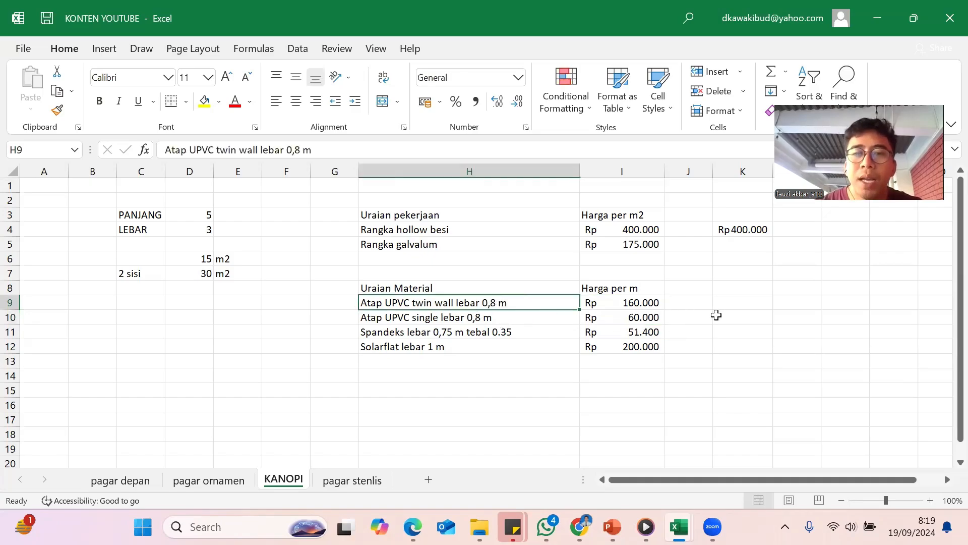
# Calculate the Atap UPVC twin wall price per m2 in K9 with the formula =I9/0,8.
pyautogui.click(734, 301)
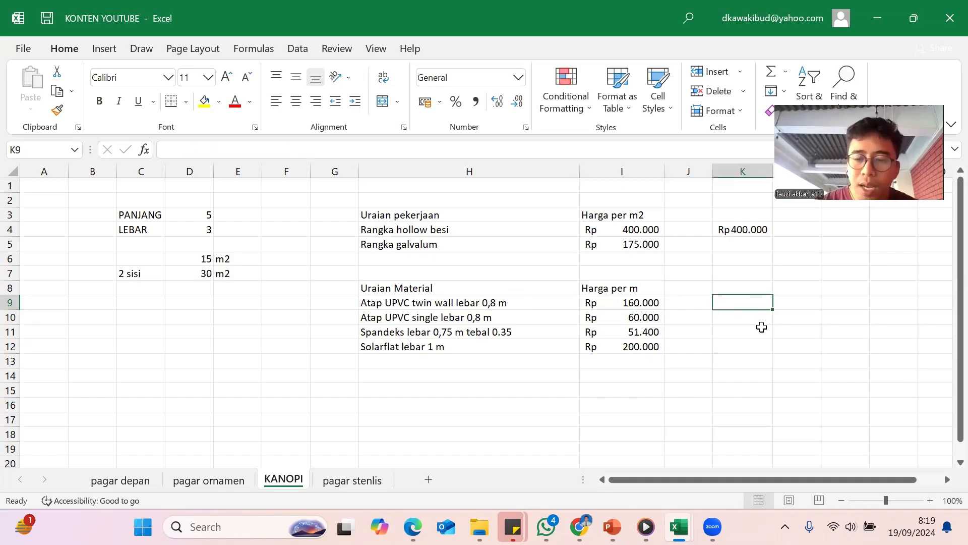
pyautogui.write('=')
pyautogui.press('Left')
pyautogui.press('Left')
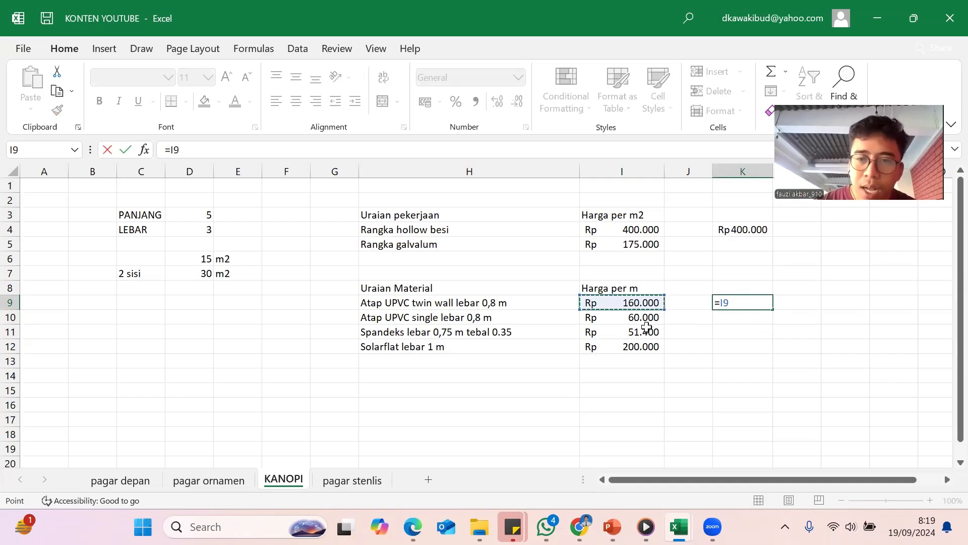
pyautogui.write('/')
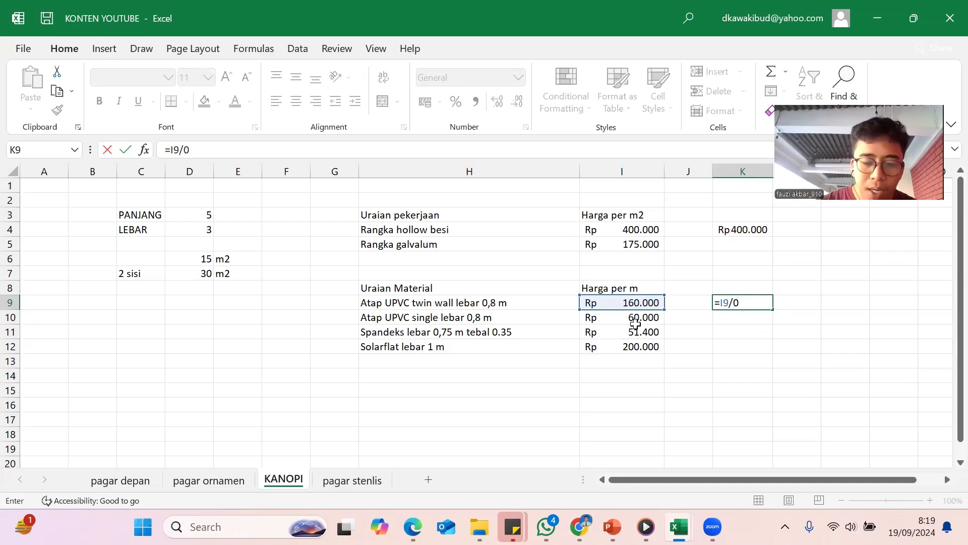
pyautogui.write('0,8')
pyautogui.press('Return')
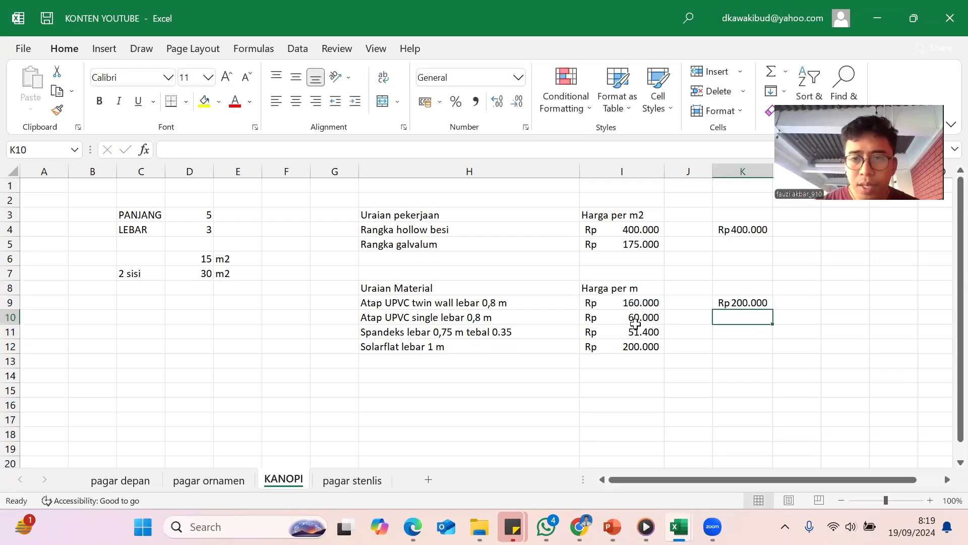
pyautogui.click(762, 303)
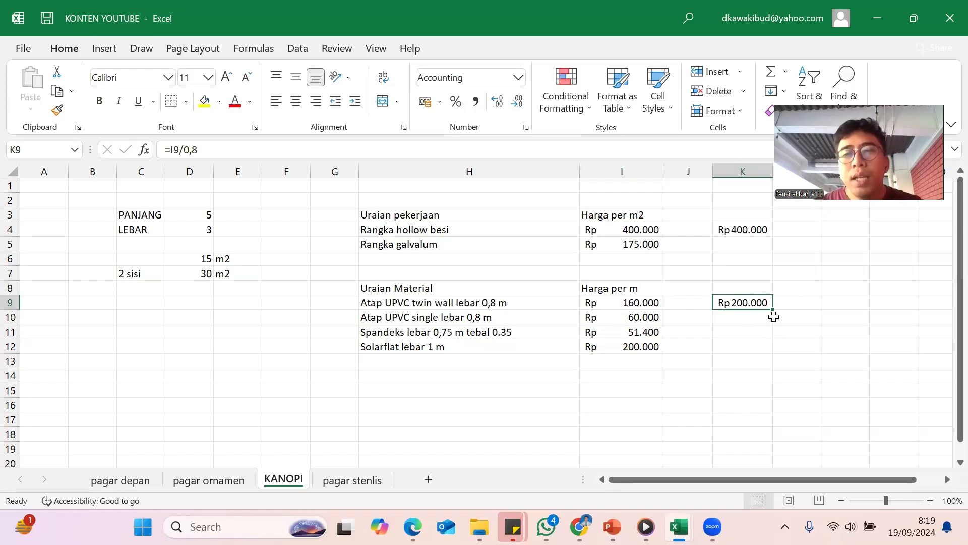
# Add the Rangka hollow besi price and the twin wall roofing price per m2 in K11 with =K4+K9.
pyautogui.click(758, 321)
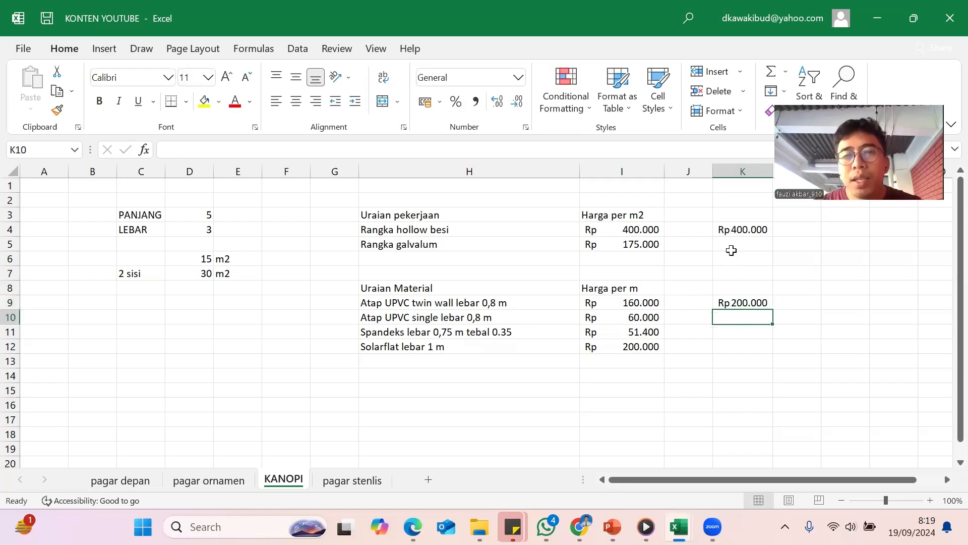
pyautogui.click(417, 229)
pyautogui.click(445, 306)
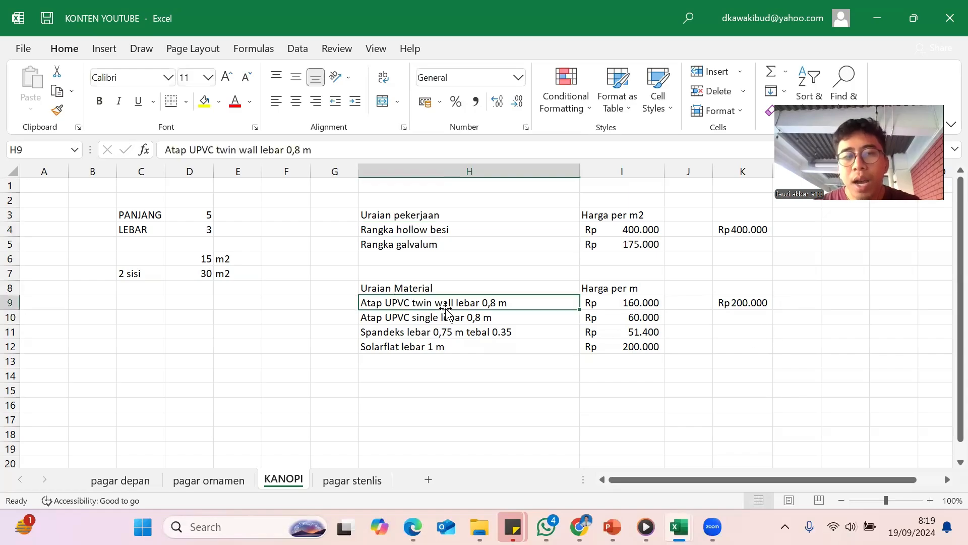
pyautogui.click(780, 317)
pyautogui.click(753, 301)
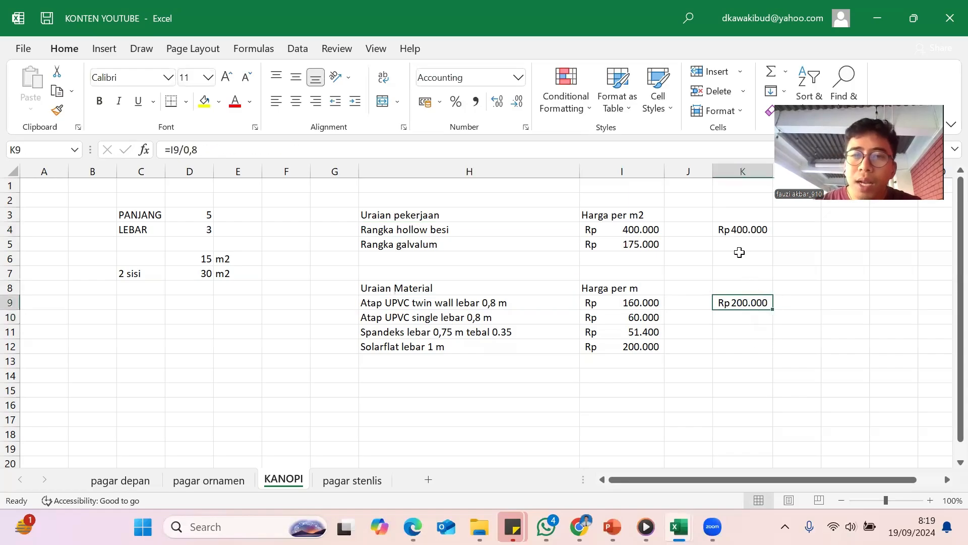
pyautogui.click(741, 330)
pyautogui.write('=')
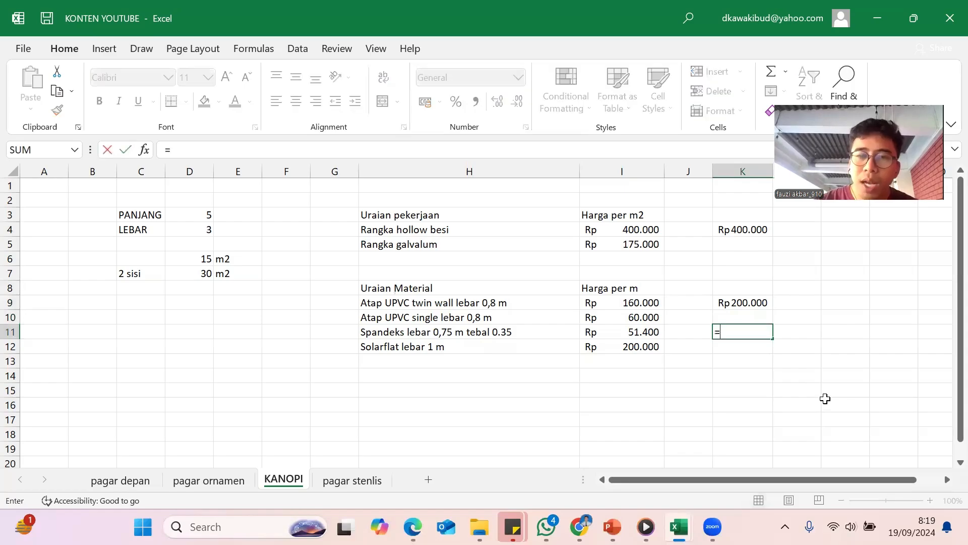
pyautogui.click(767, 228)
pyautogui.write('+')
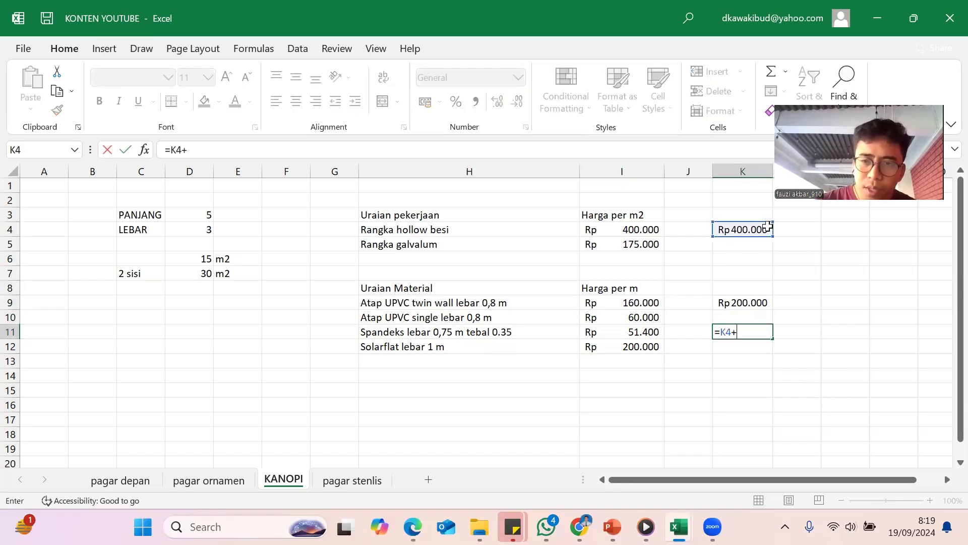
pyautogui.click(759, 302)
pyautogui.press('Return')
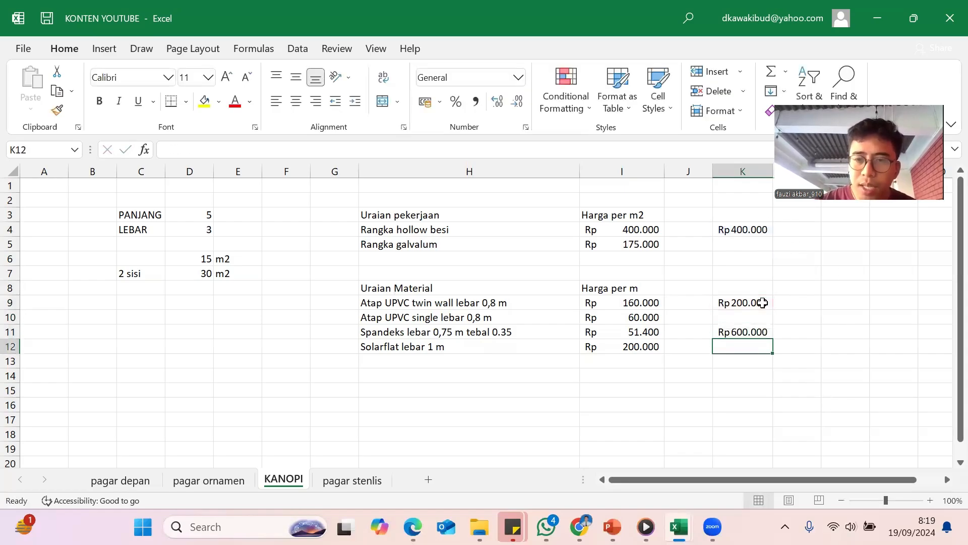
pyautogui.click(742, 332)
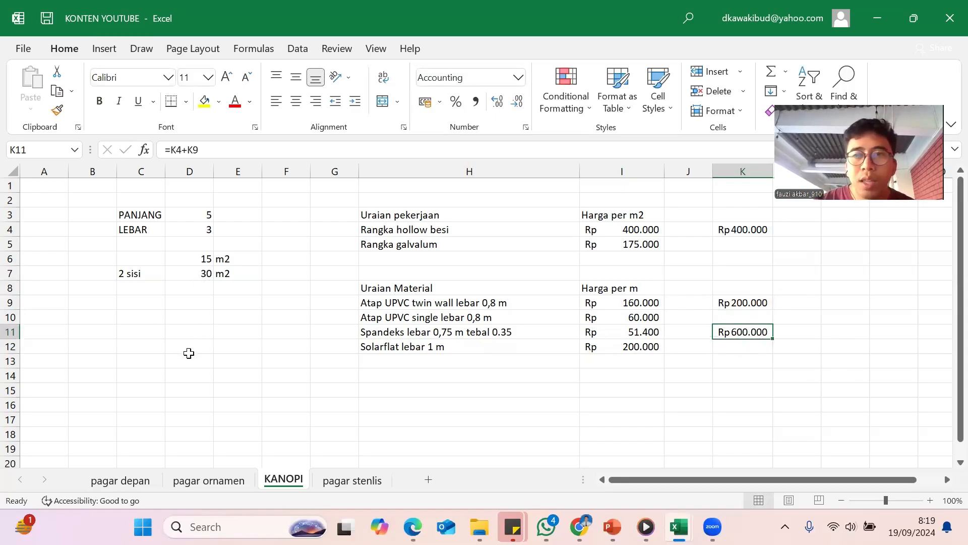
# Calculate the total canopy cost for both sides in D10 with the formula =D7*K11.
pyautogui.click(199, 313)
pyautogui.write('=')
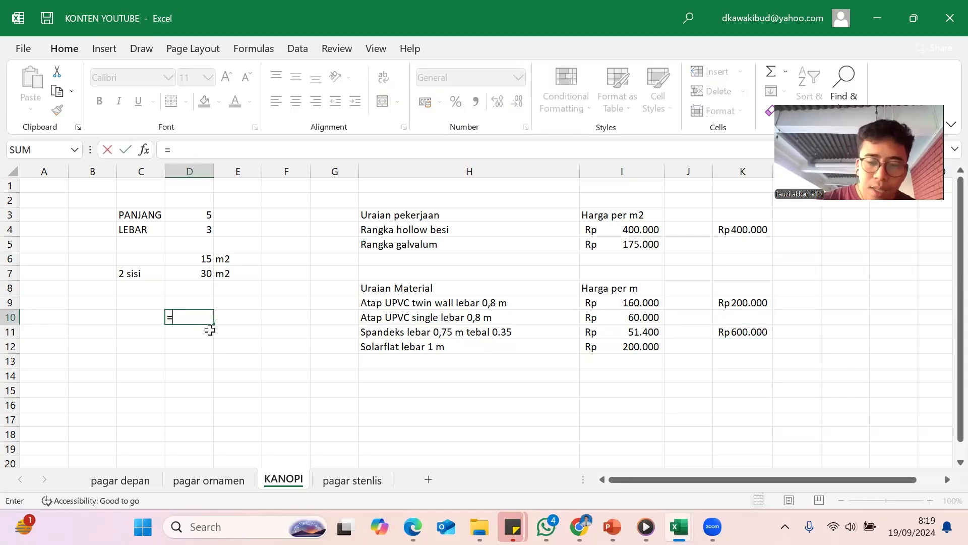
pyautogui.press('Up')
pyautogui.press('Up')
pyautogui.press('Up')
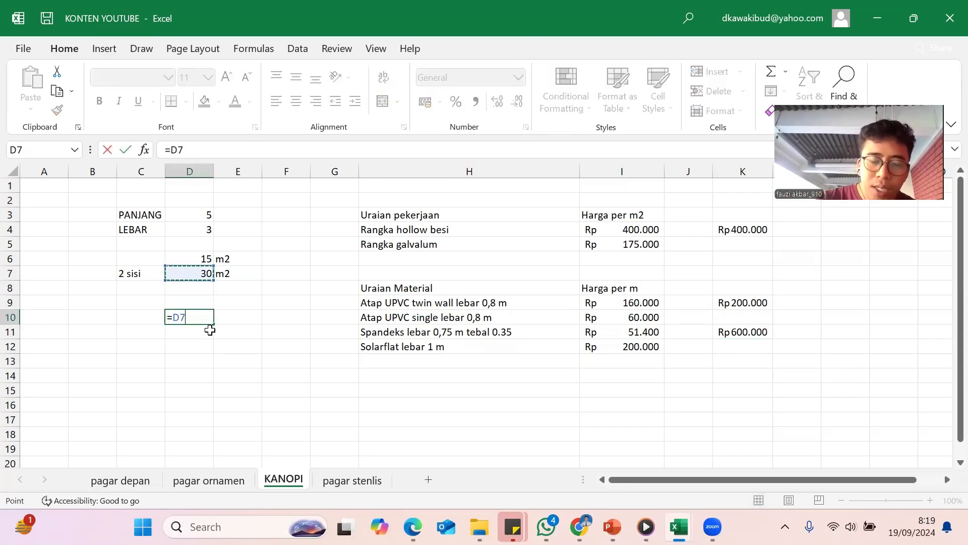
pyautogui.write('*')
pyautogui.click(740, 333)
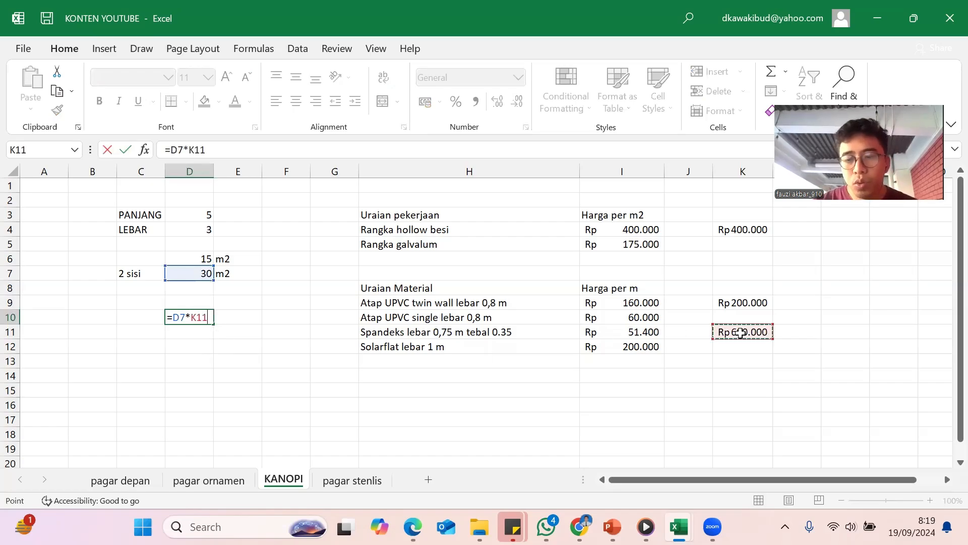
pyautogui.press('Return')
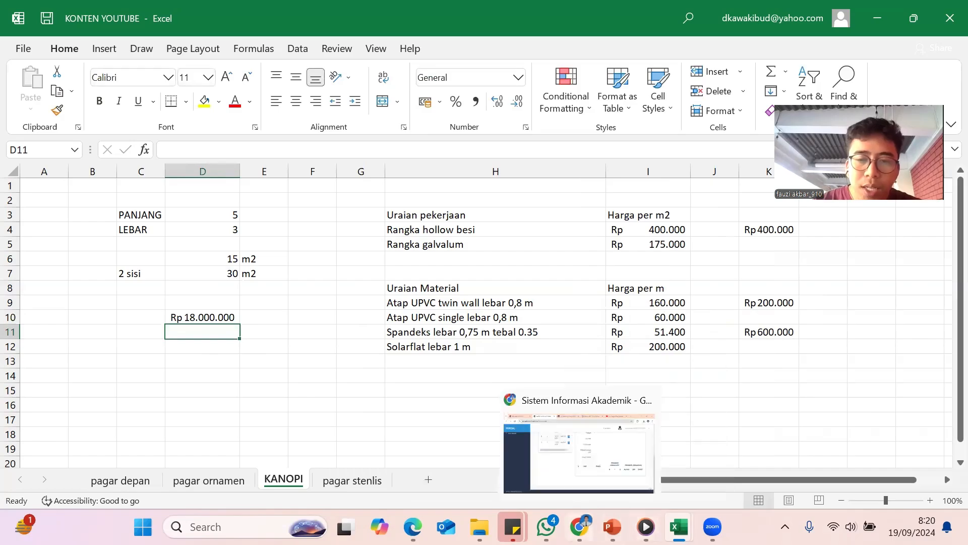
# Switch to Edge and examine the carport canopies in the 3D plan on page 15 of the design report PDF.
pyautogui.click(413, 527)
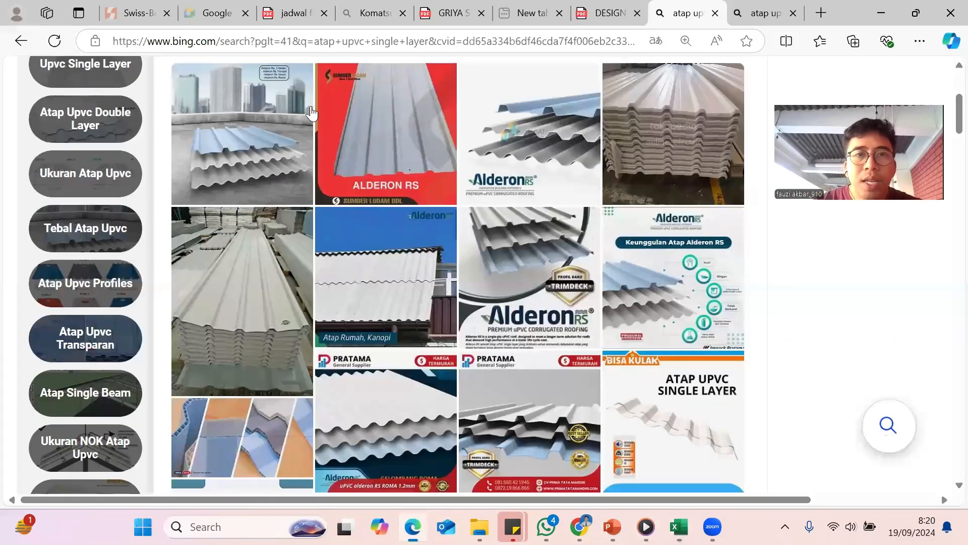
pyautogui.hotkey('ctrl', 'shift', 'Tab')
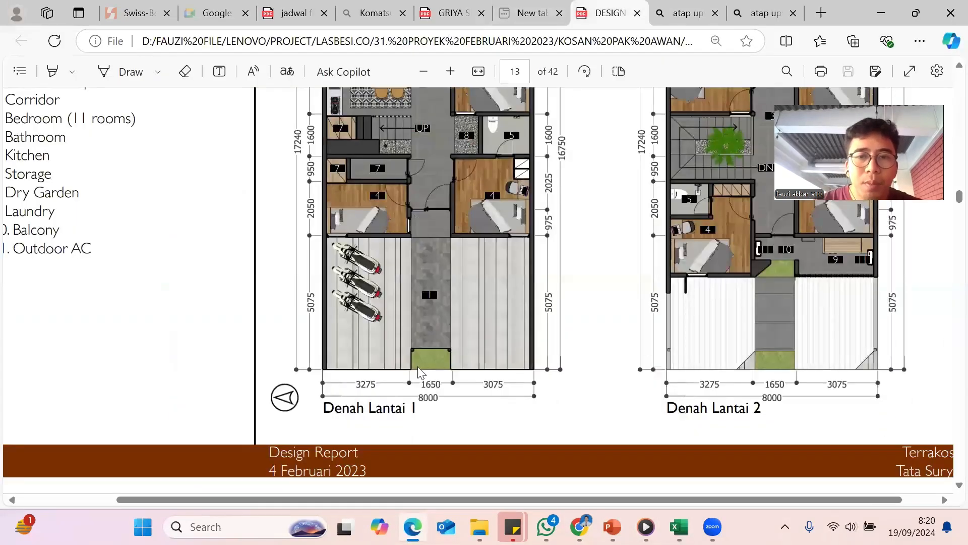
pyautogui.scroll(-15, 421, 366)
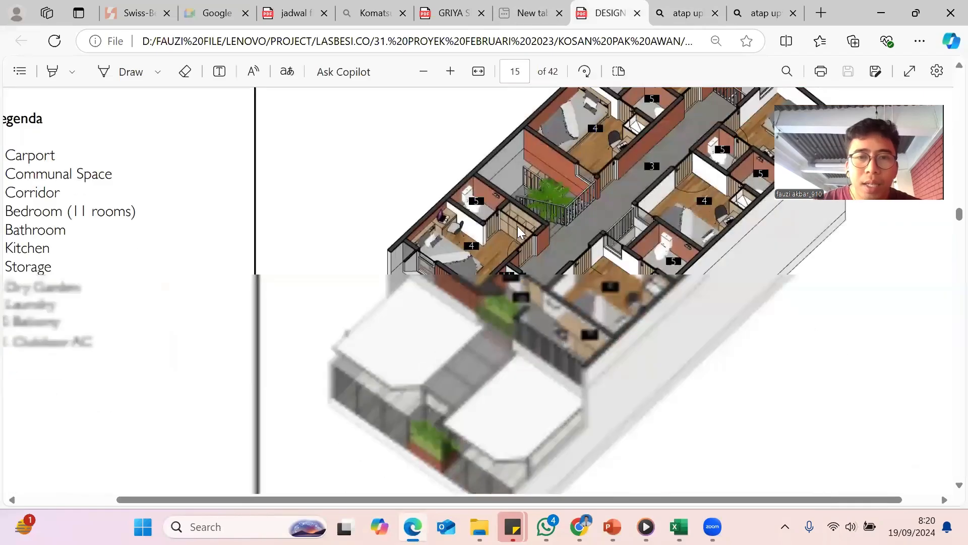
pyautogui.scroll(-3, 517, 226)
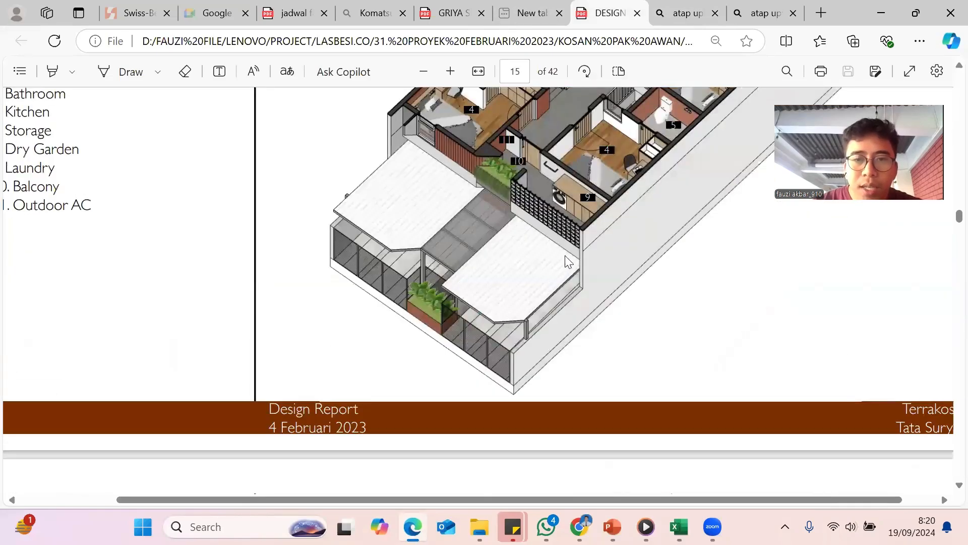